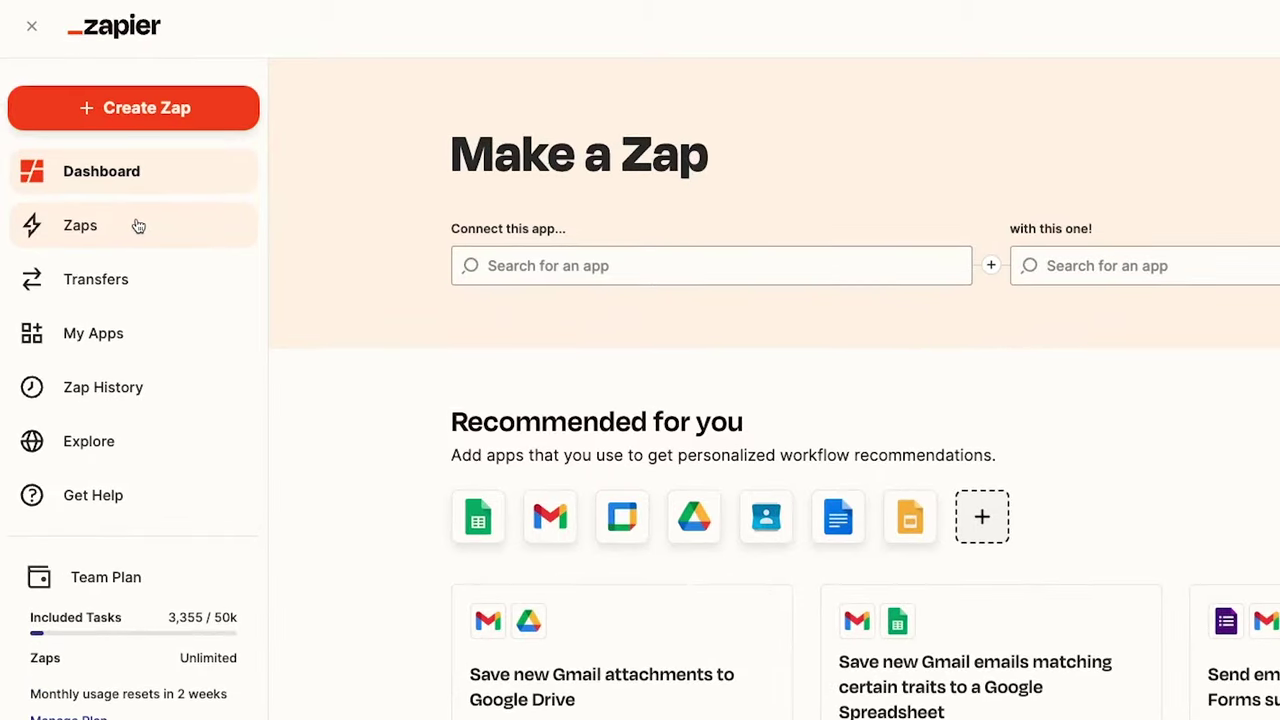
Open the XRT - Tutorial Zaps shared folder from the Zaps list and create a new Zap there.
{"action": "left_click", "coordinate": [129, 212]}
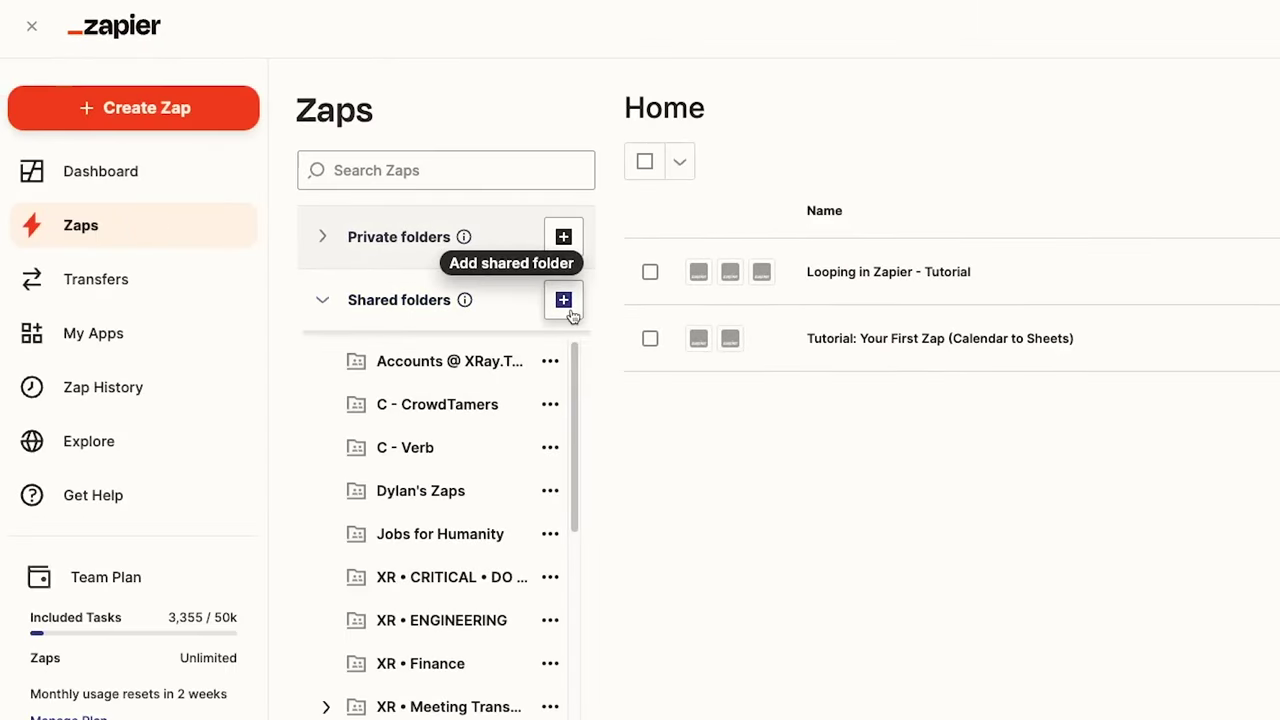
{"action": "scroll", "coordinate": [520, 525], "scroll_direction": "down", "scroll_amount": 3}
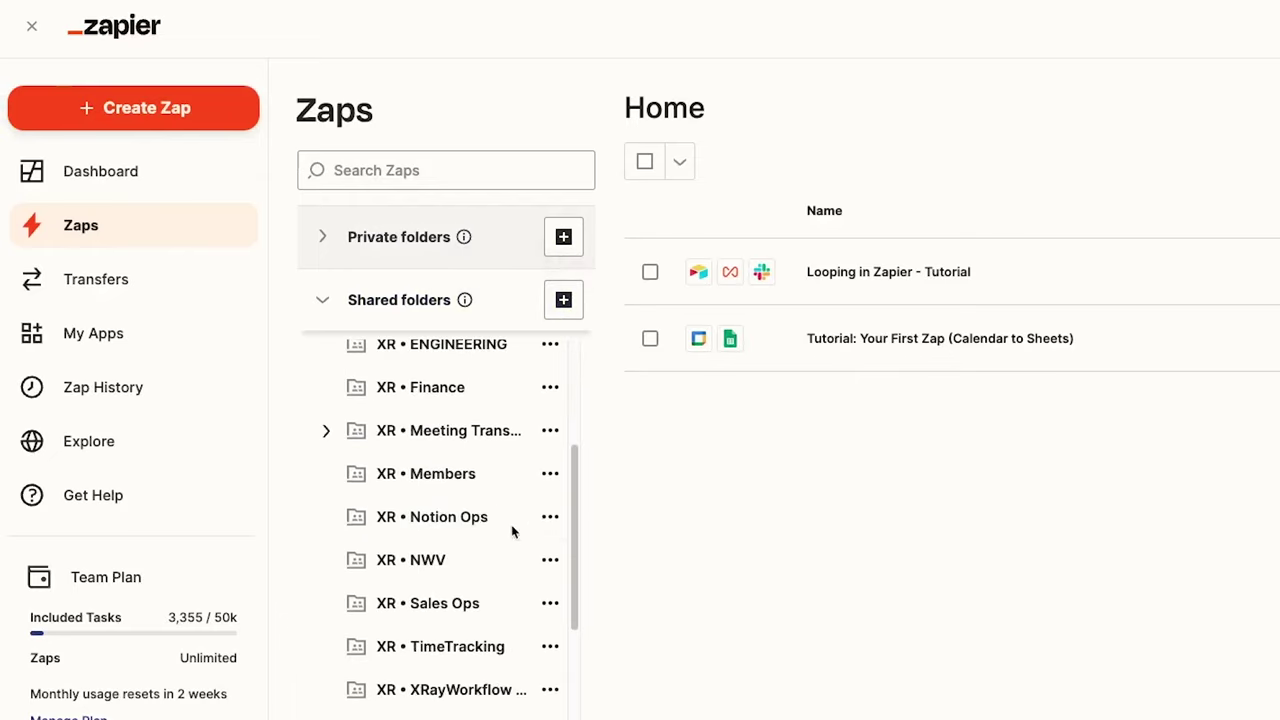
{"action": "scroll", "coordinate": [511, 526], "scroll_direction": "down", "scroll_amount": 1}
{"action": "scroll", "coordinate": [511, 529], "scroll_direction": "down", "scroll_amount": 2}
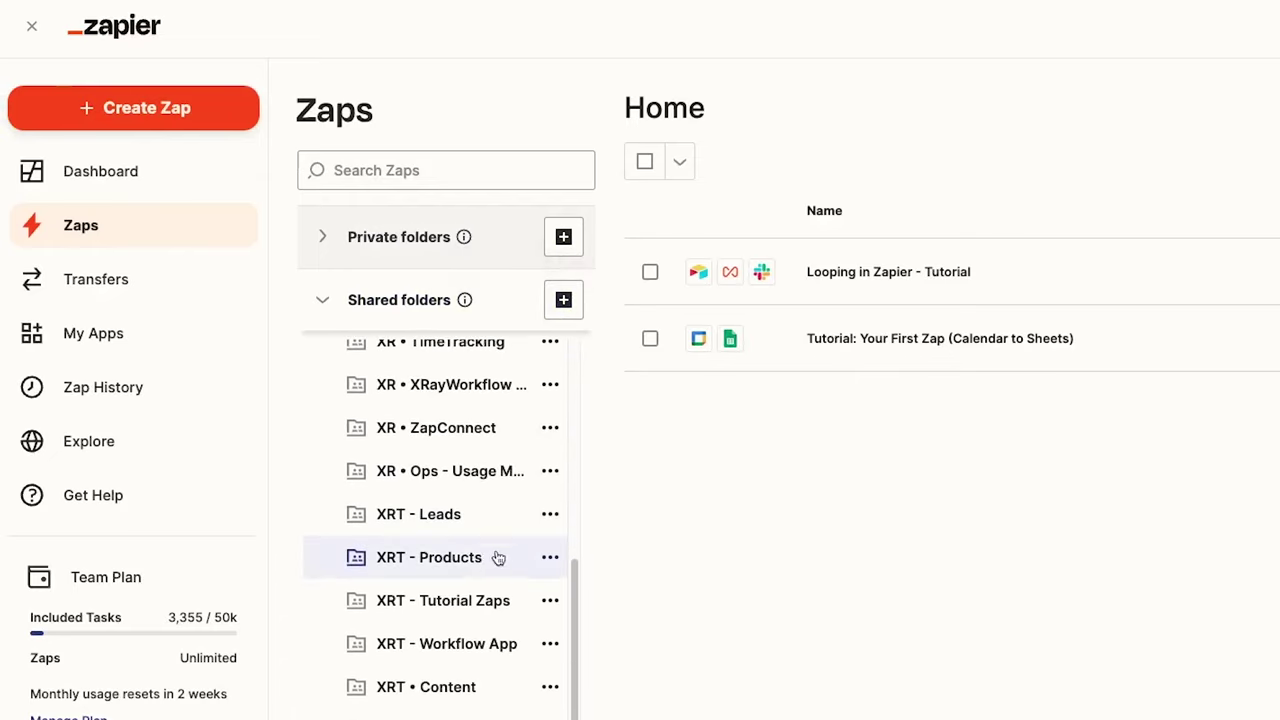
{"action": "left_click", "coordinate": [485, 612]}
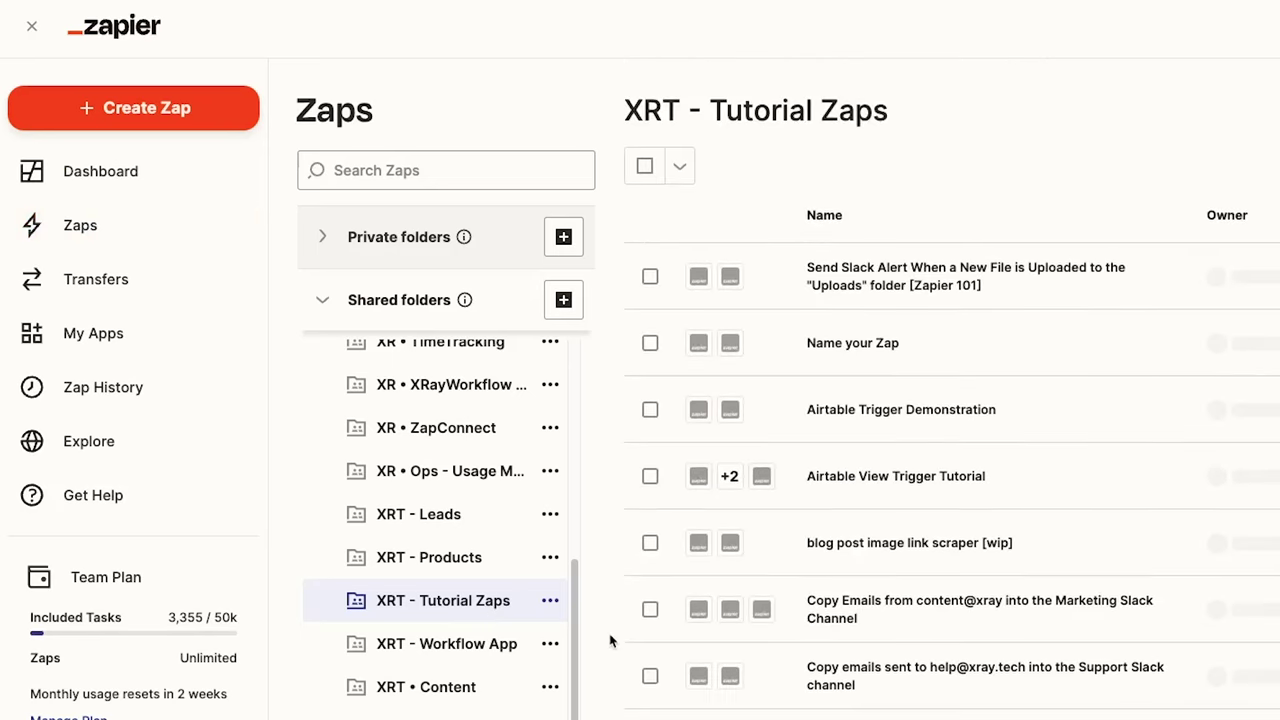
{"action": "left_click", "coordinate": [1122, 167]}
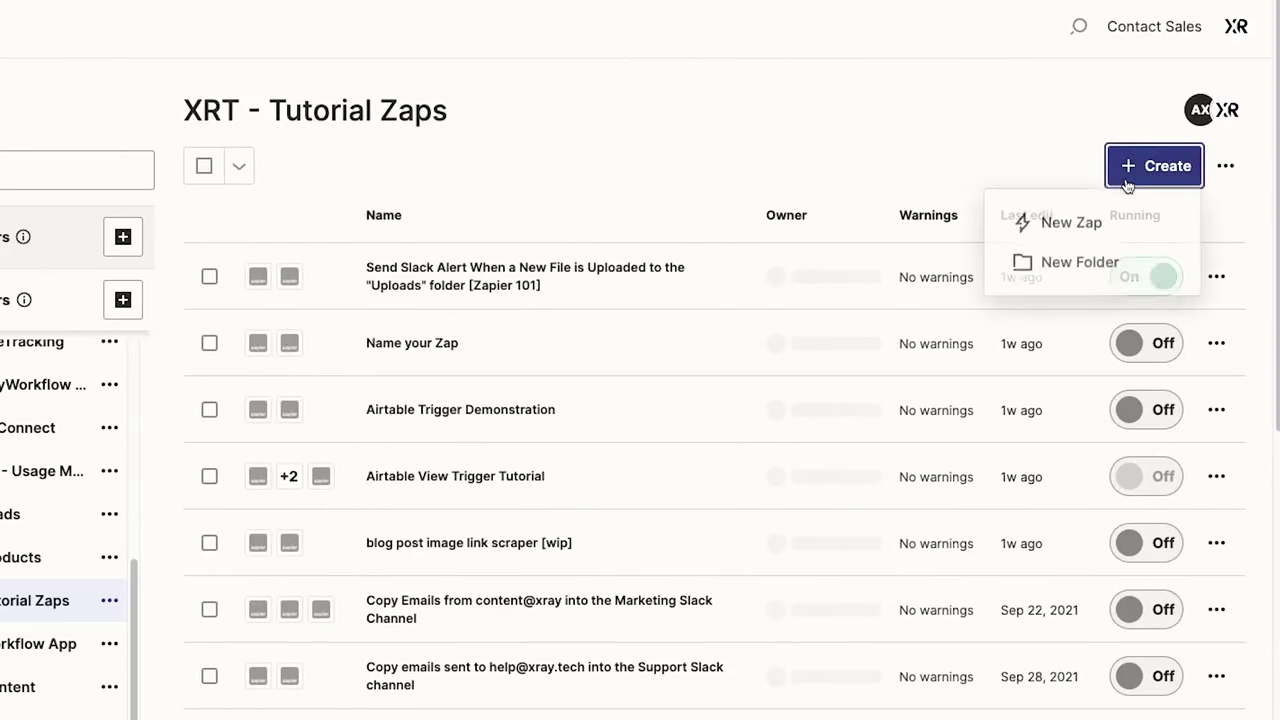
{"action": "left_click", "coordinate": [1080, 228]}
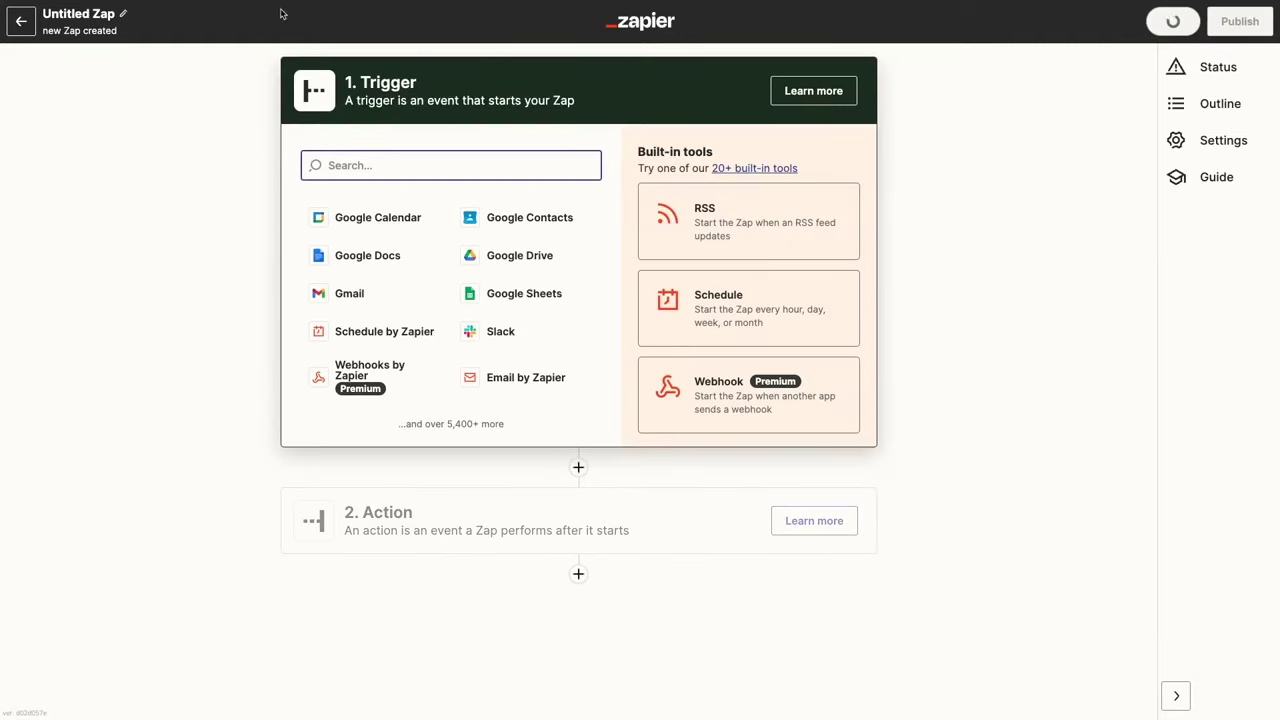
Rename the Untitled Zap to 'Send Slack Alert for New Files in the Uploads Folder'.
{"action": "left_click", "coordinate": [124, 14]}
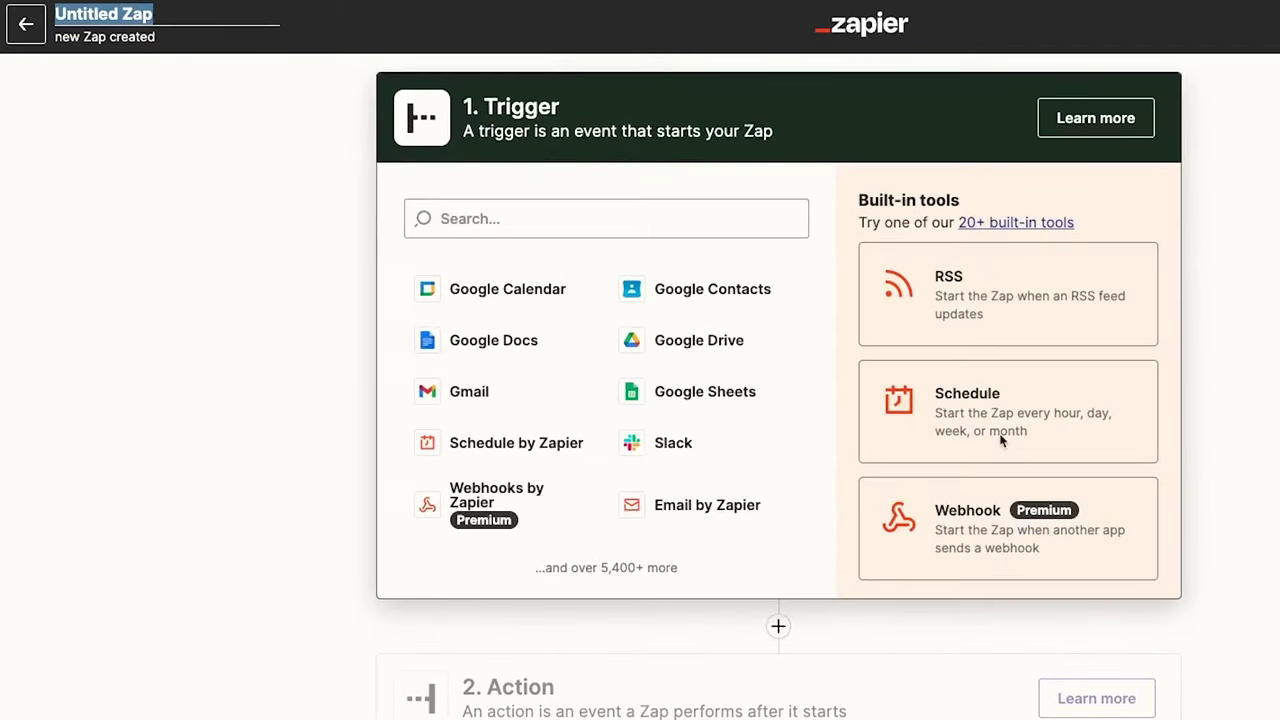
{"action": "type", "text": "Send Slack Alert for New Files in the Uploads Folder"}
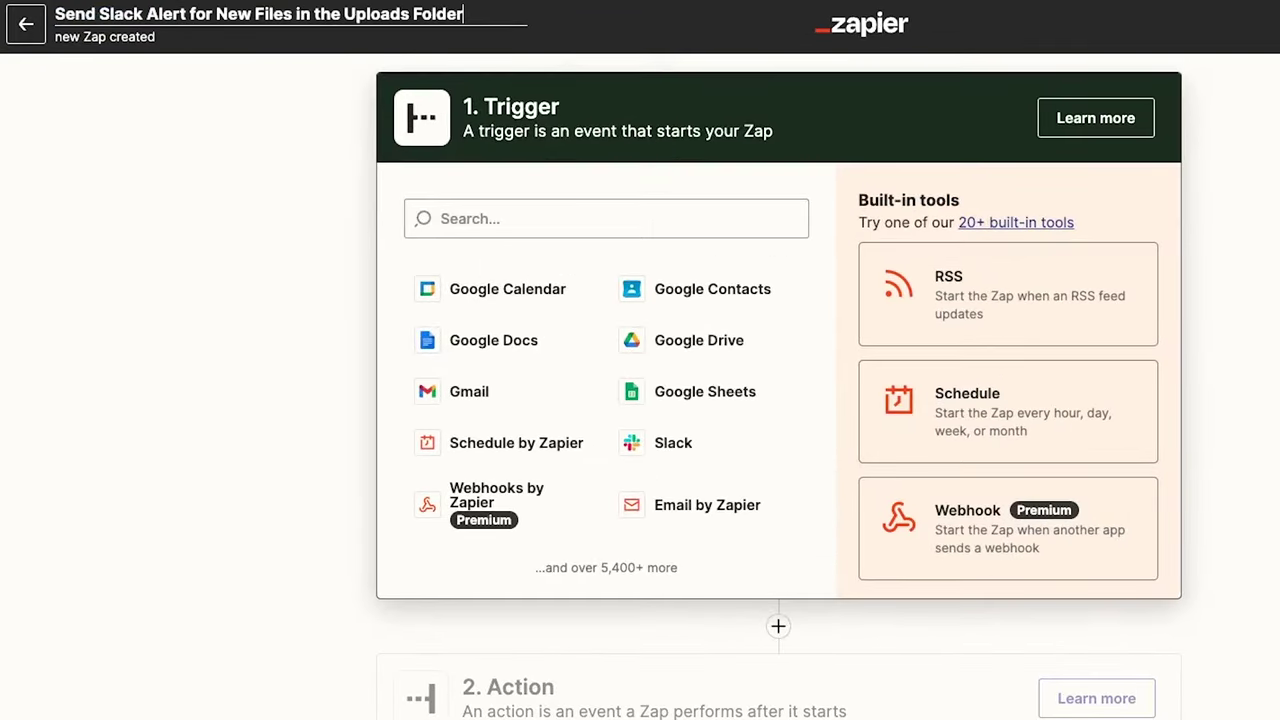
{"action": "left_click", "coordinate": [314, 495]}
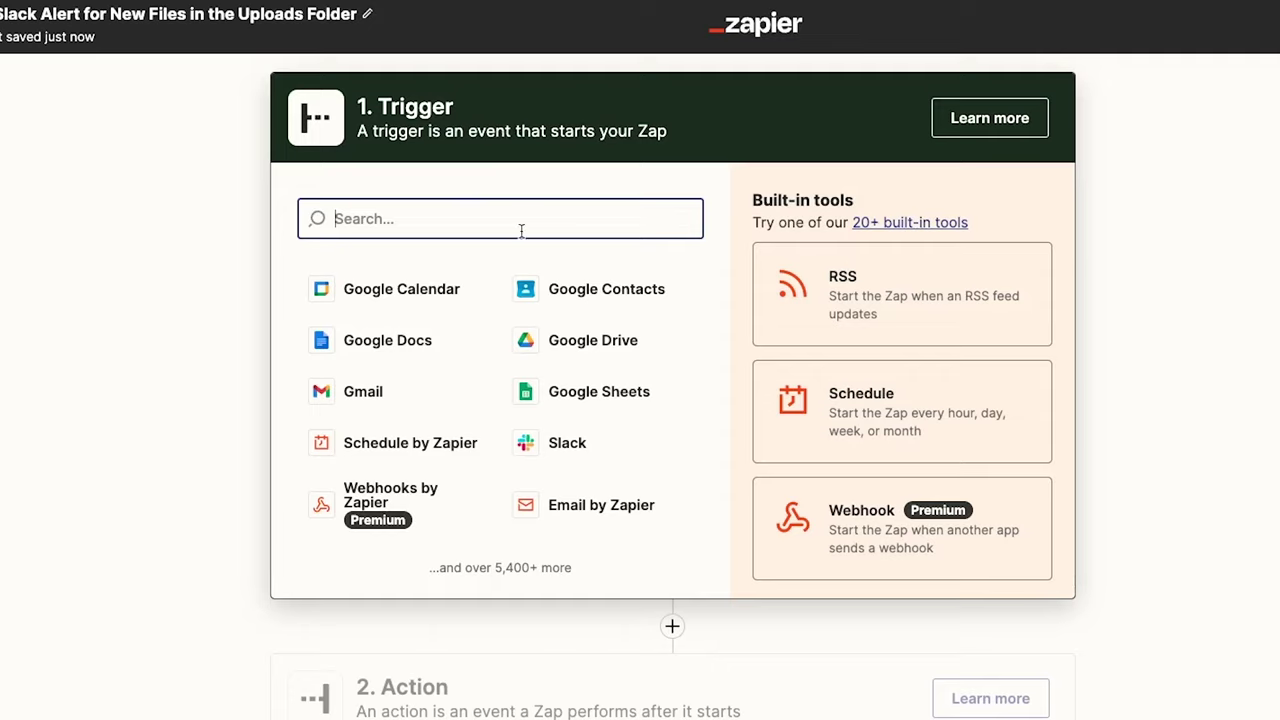
Choose Google Drive as the trigger app with the New File in Folder event.
{"action": "type", "text": "Google Drive"}
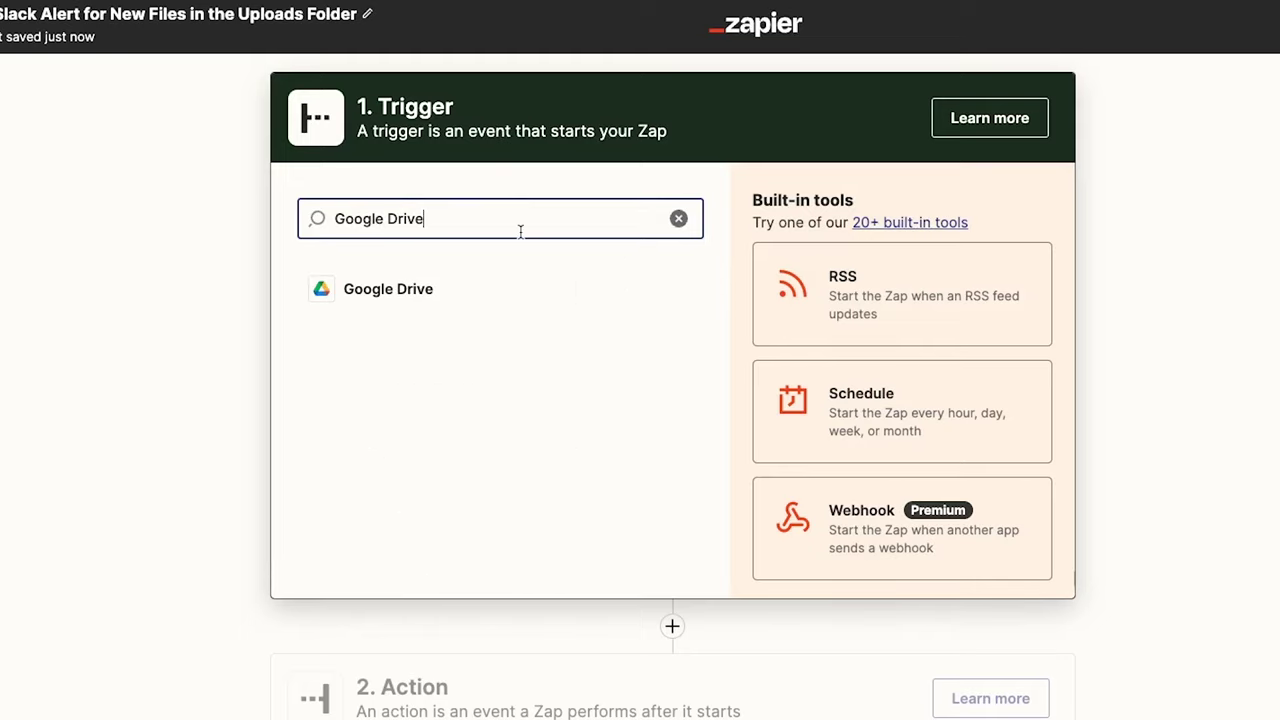
{"action": "left_click", "coordinate": [491, 298]}
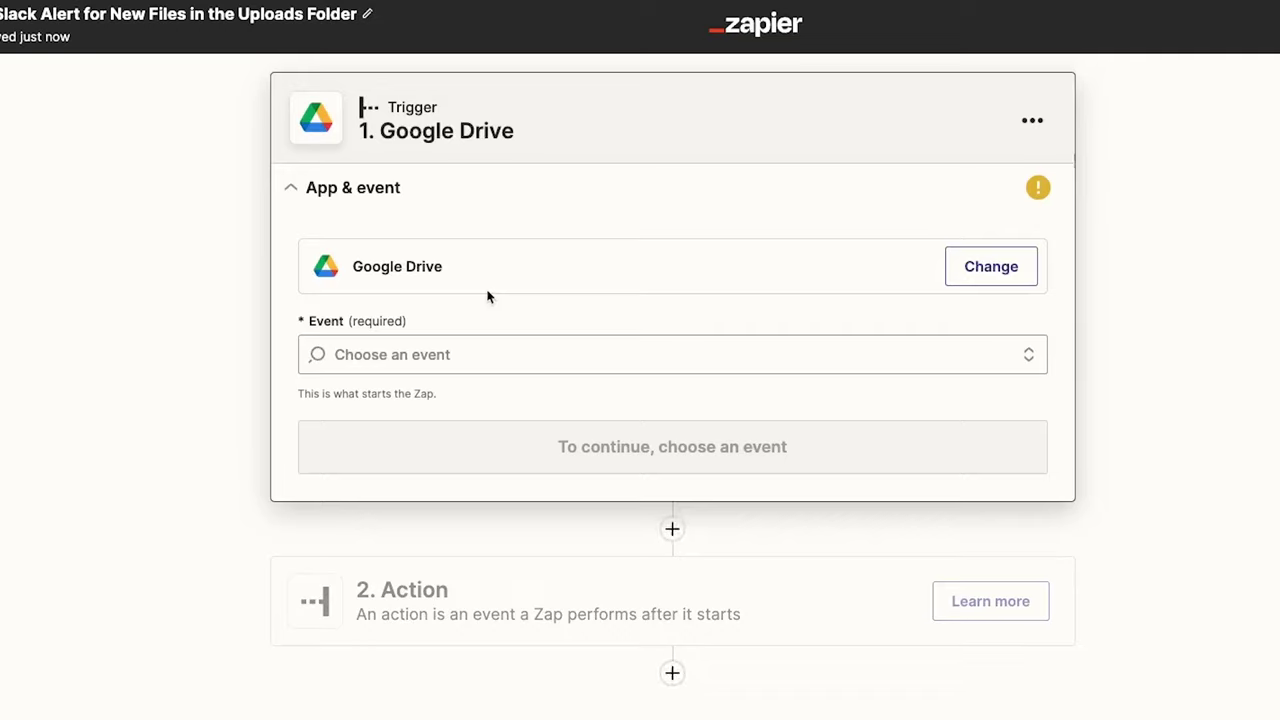
{"action": "left_click", "coordinate": [606, 350]}
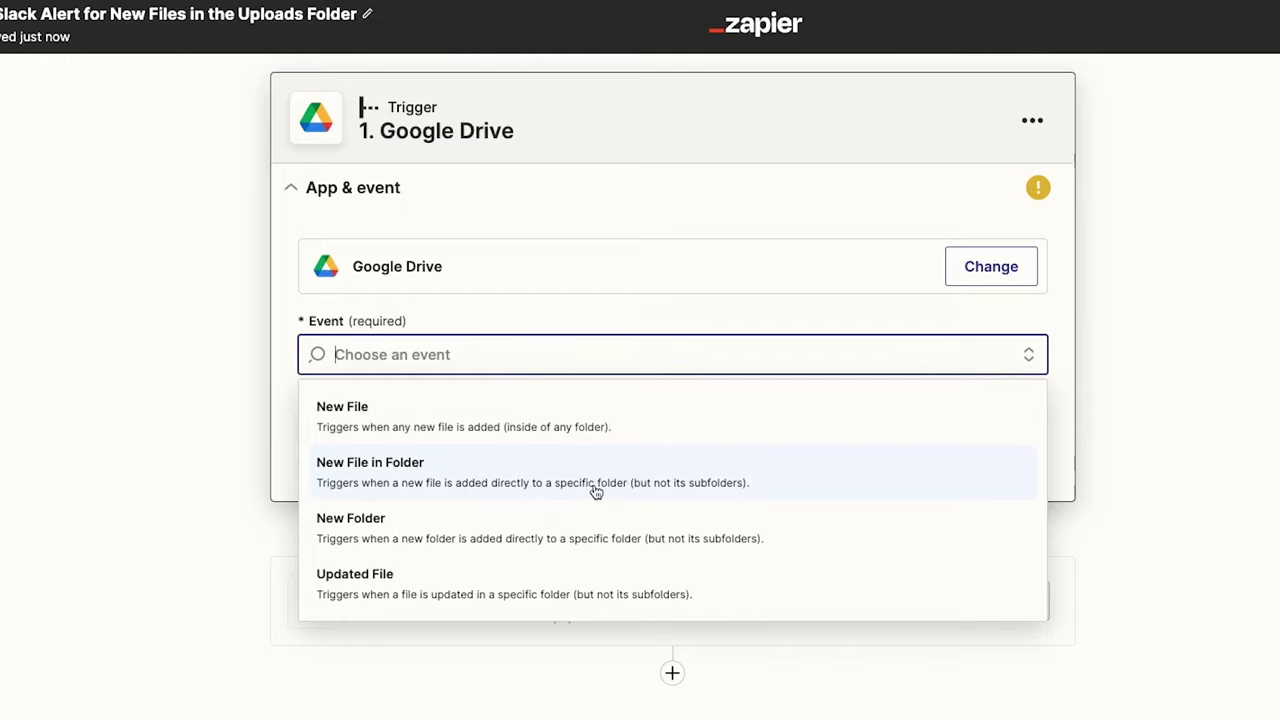
{"action": "left_click", "coordinate": [595, 490]}
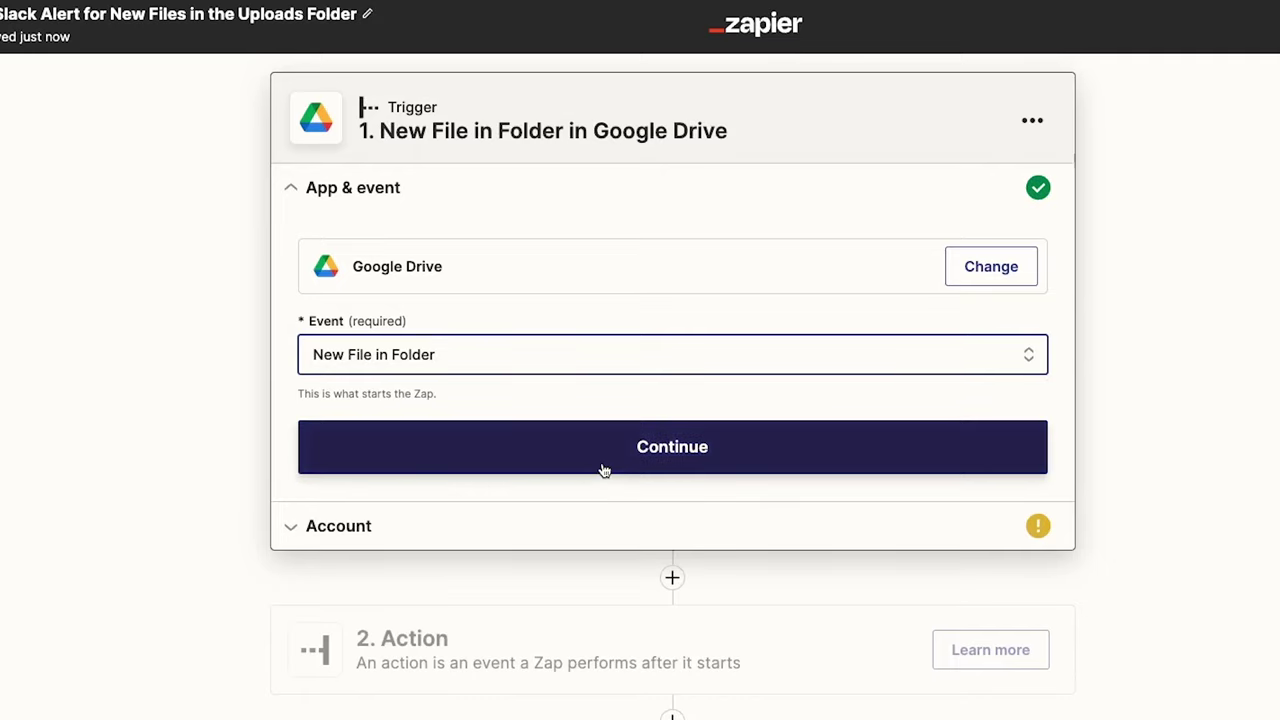
Confirm the trigger event and choose to connect a new Google Drive account.
{"action": "left_click", "coordinate": [603, 467]}
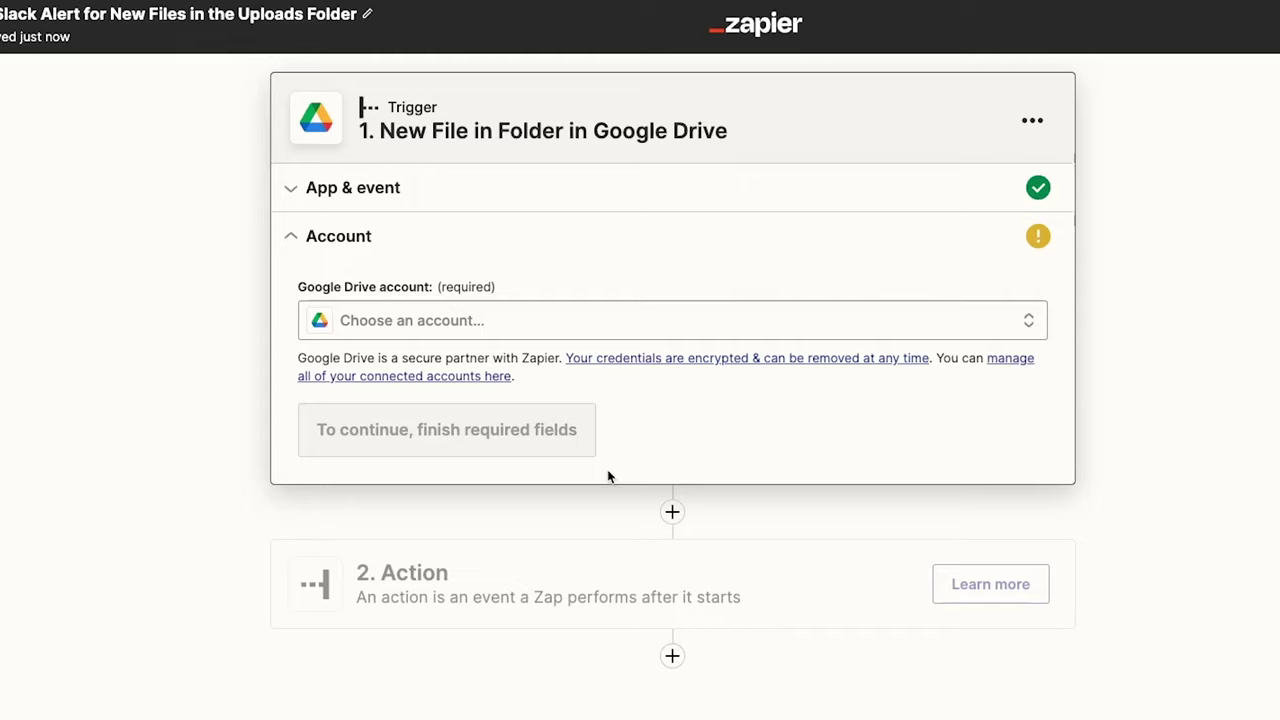
{"action": "left_click", "coordinate": [620, 324]}
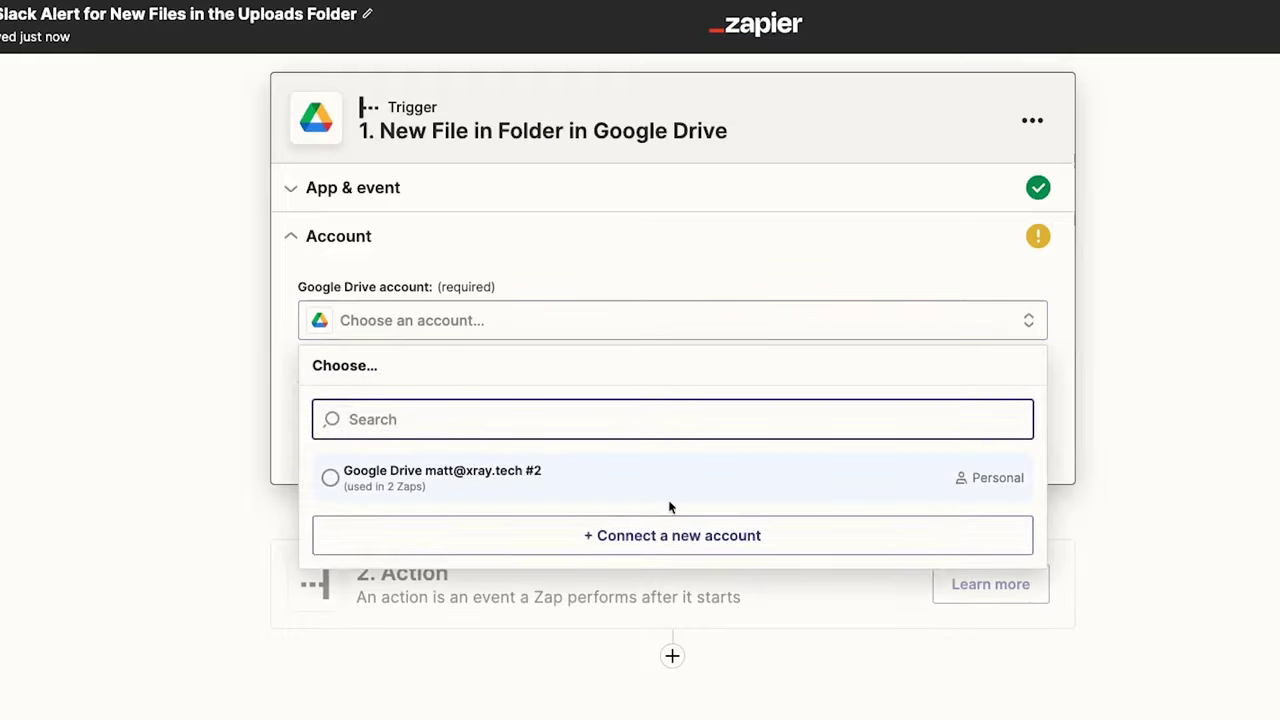
{"action": "left_click", "coordinate": [658, 544]}
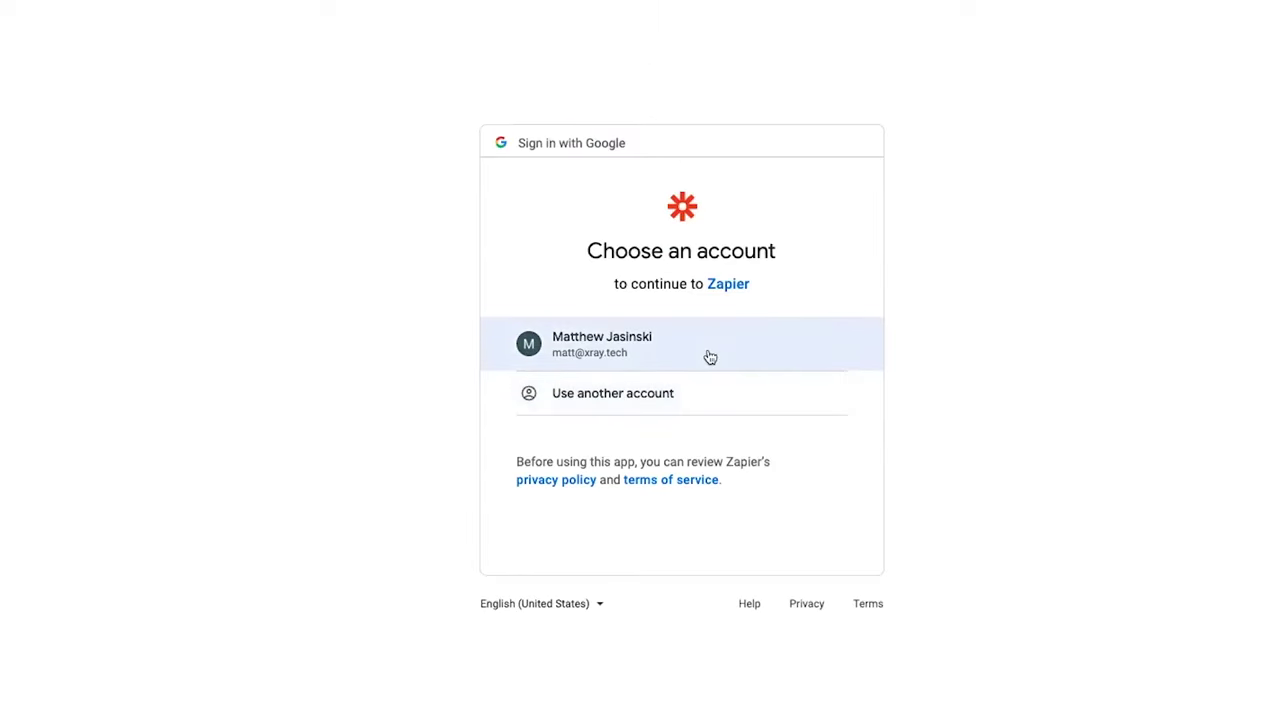
Pick the Google account and allow Zapier access to Google Drive.
{"action": "left_click", "coordinate": [710, 357]}
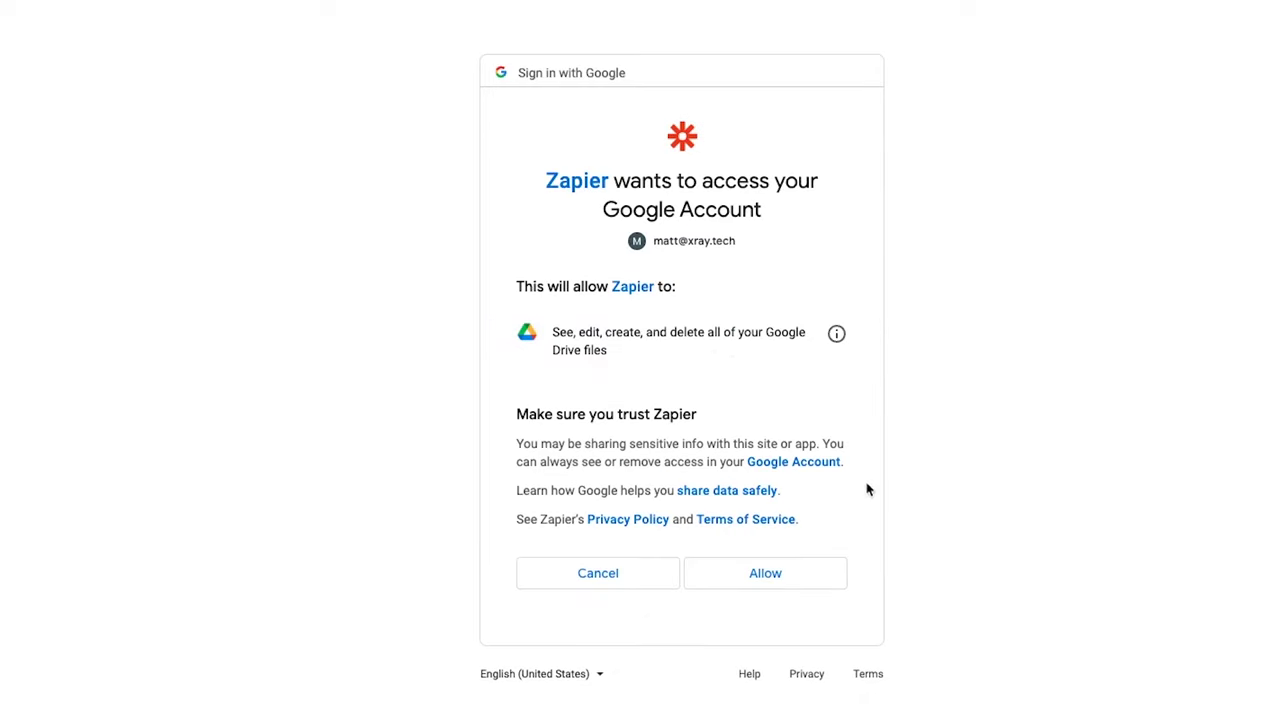
{"action": "left_click", "coordinate": [766, 580]}
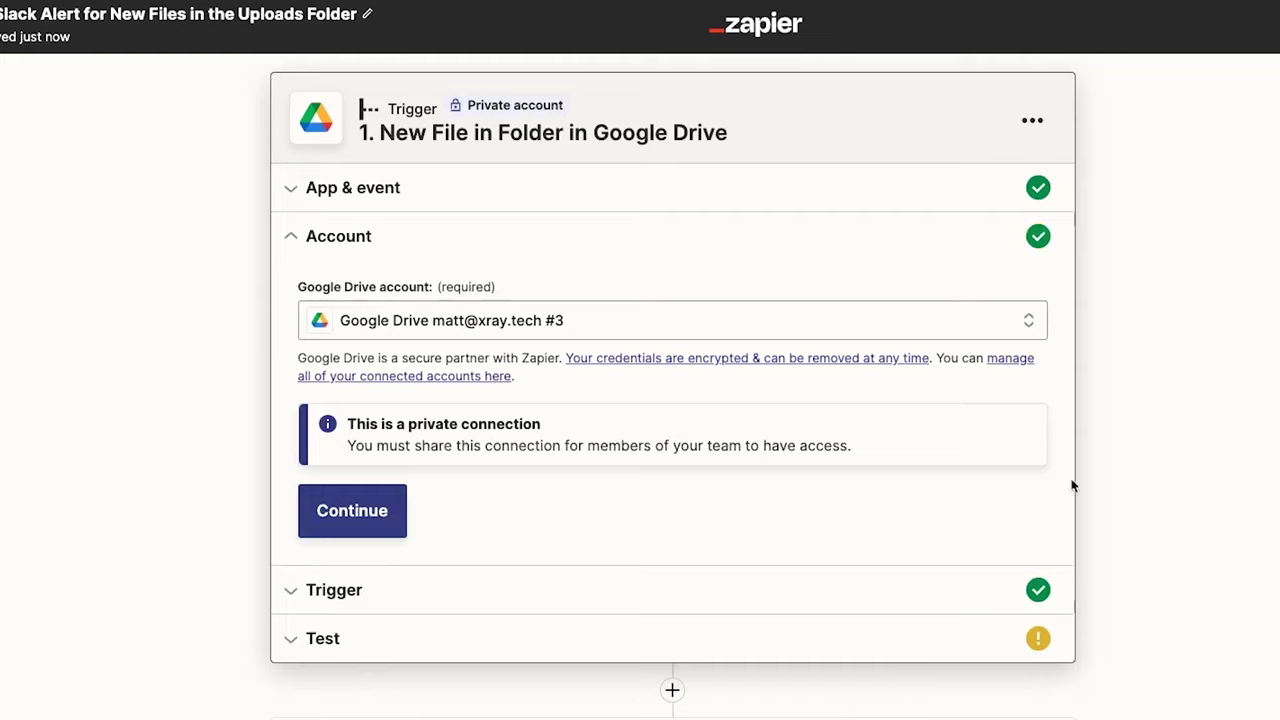
Keep the newly connected Drive account #3 and continue to the trigger settings.
{"action": "left_click", "coordinate": [986, 329]}
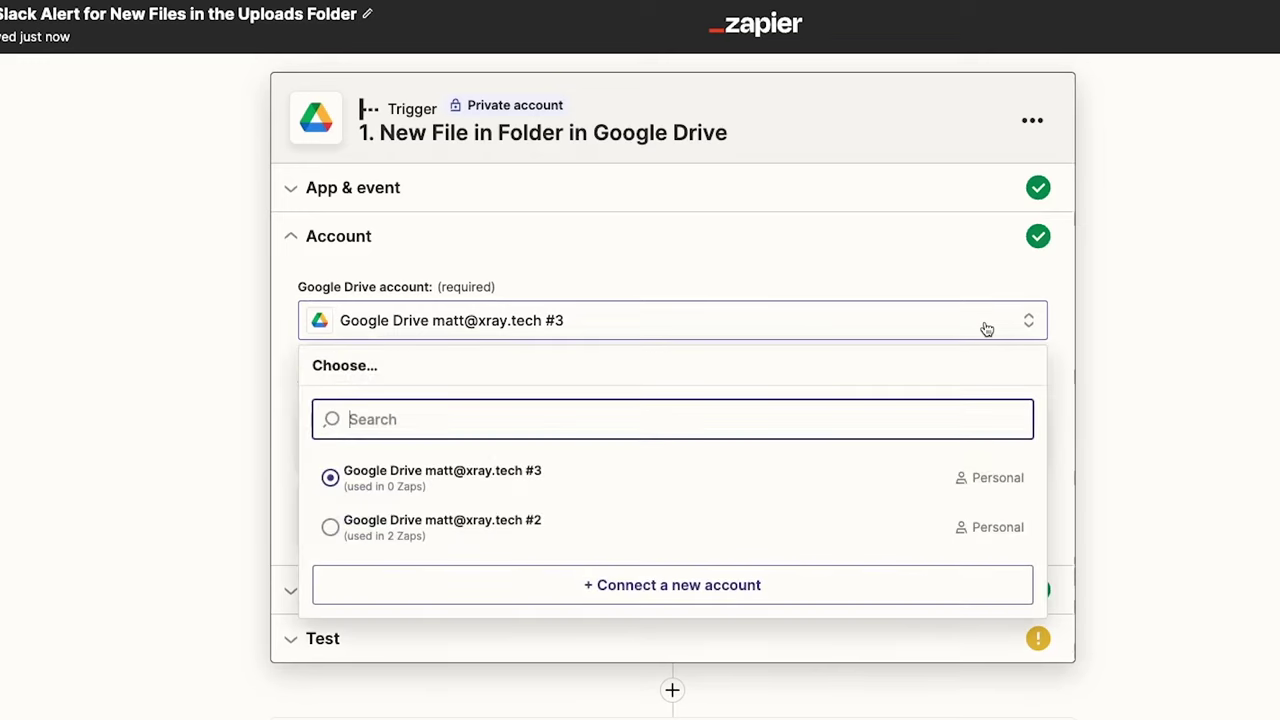
{"action": "left_click", "coordinate": [1205, 441]}
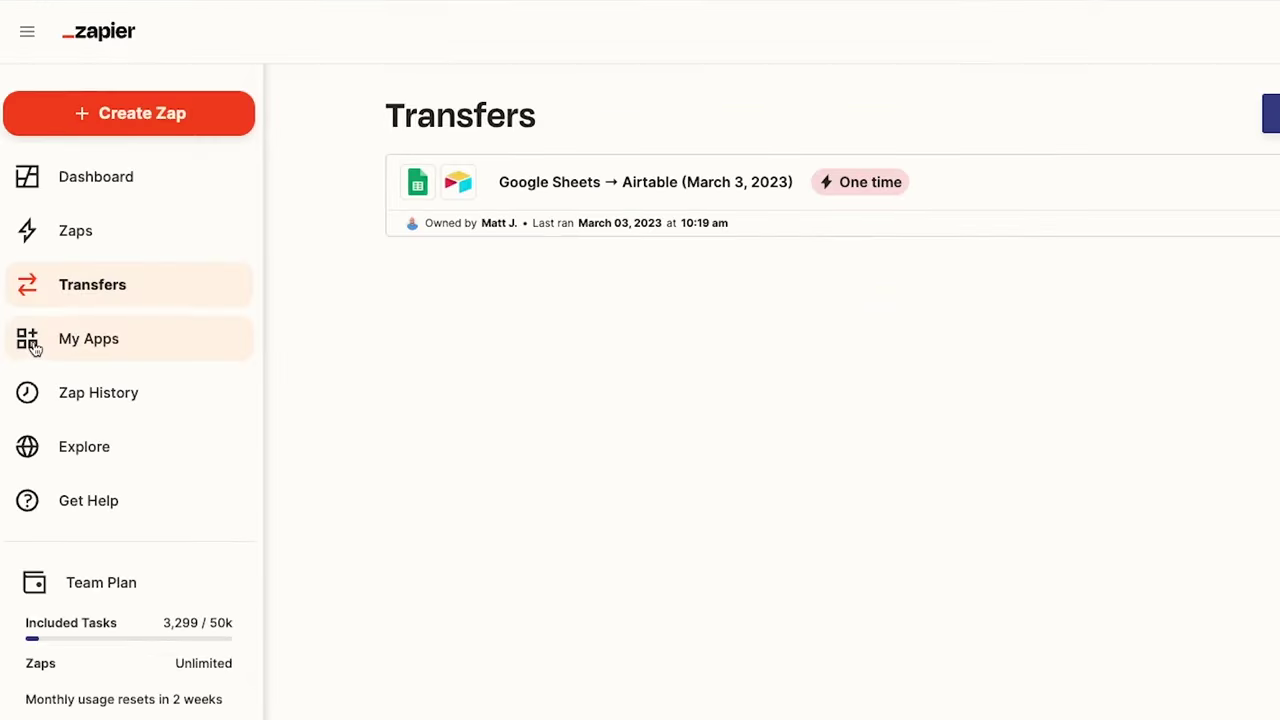
{"action": "left_click", "coordinate": [32, 343]}
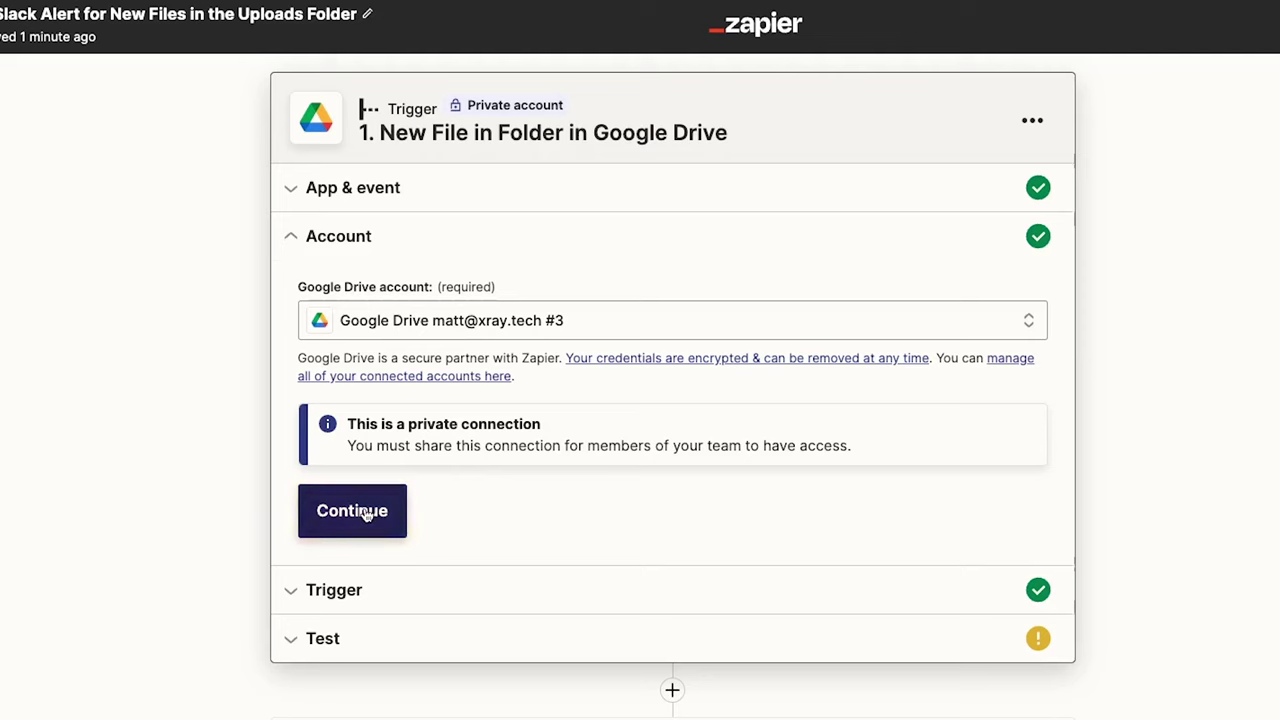
{"action": "left_click", "coordinate": [352, 511]}
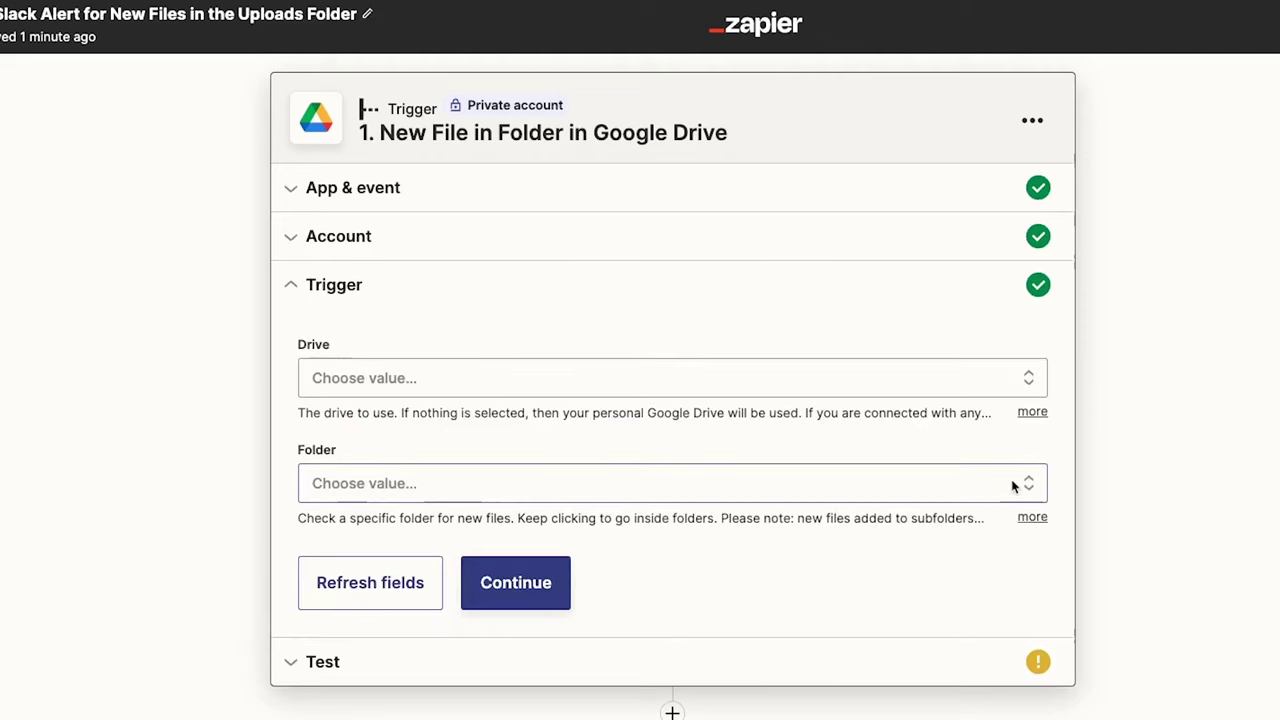
Set Drive to My Google Drive, switch Folder to a custom value, and bring up the Uploads folder in Drive.
{"action": "left_click", "coordinate": [918, 379]}
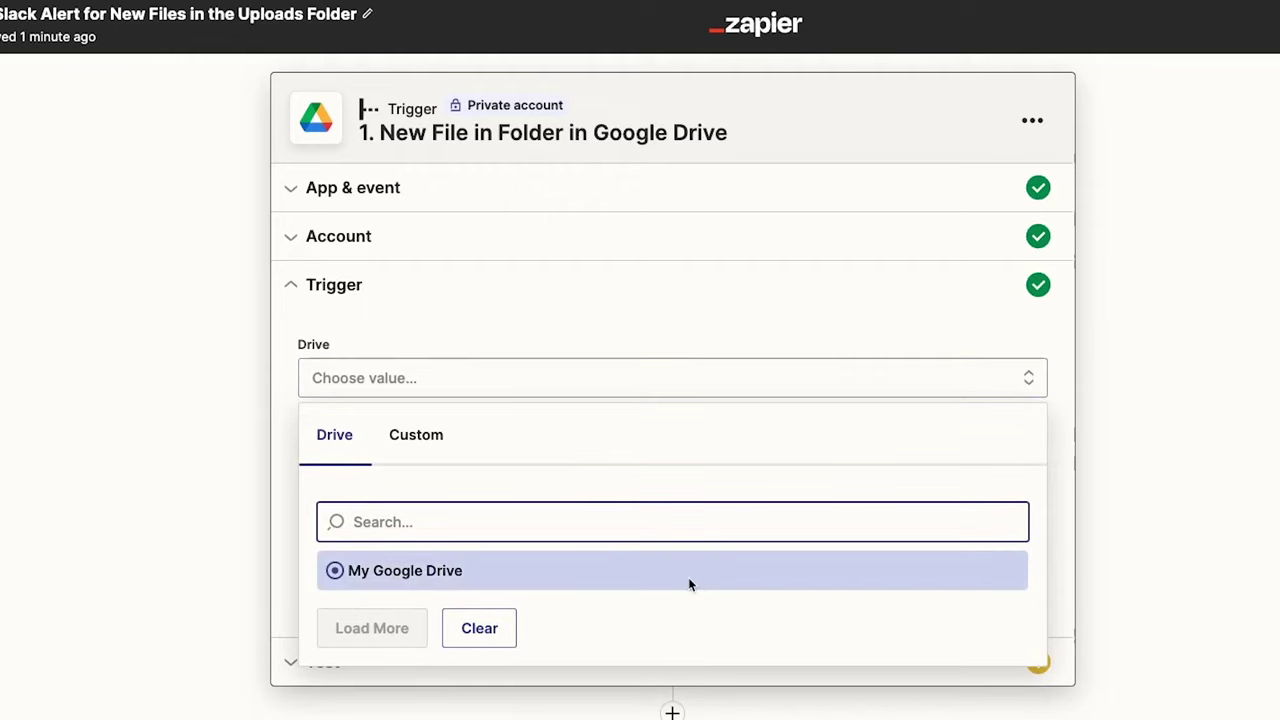
{"action": "left_click", "coordinate": [383, 570]}
{"action": "left_click", "coordinate": [719, 499]}
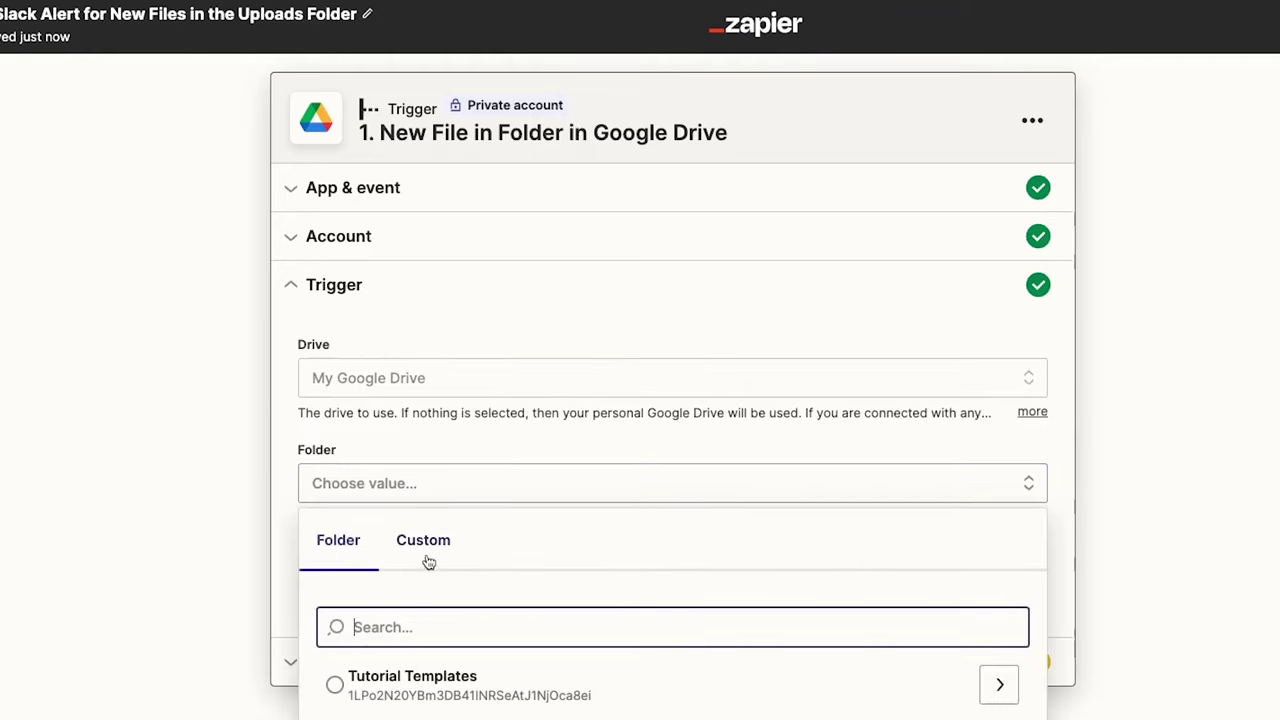
{"action": "left_click", "coordinate": [421, 551]}
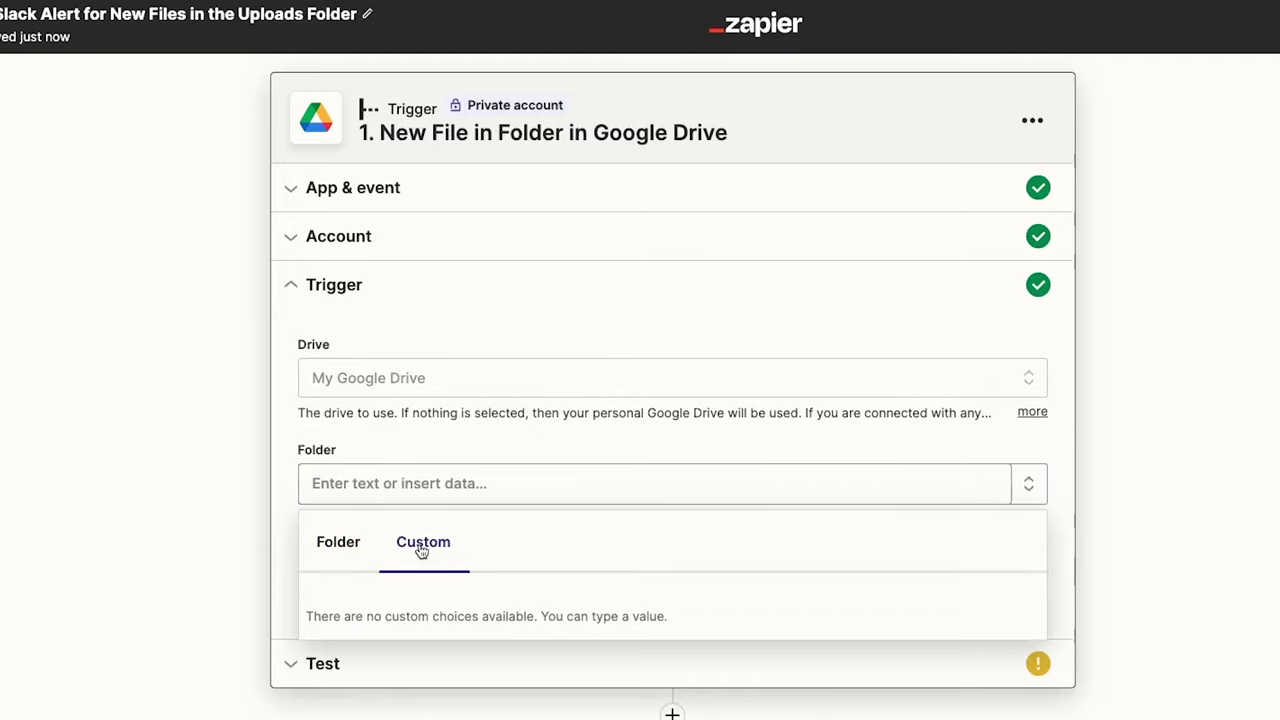
{"action": "left_click", "coordinate": [400, 485]}
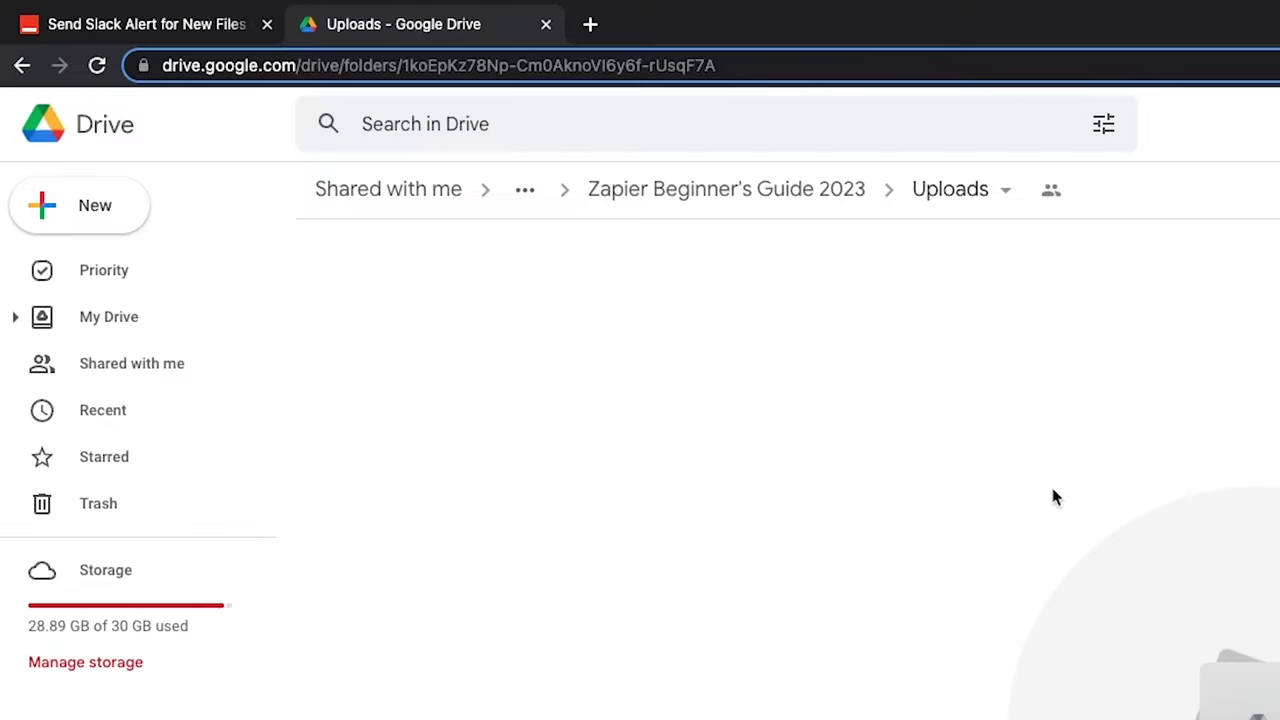
Select the Uploads folder ID at the end of its Drive web address.
{"action": "left_click", "coordinate": [758, 75]}
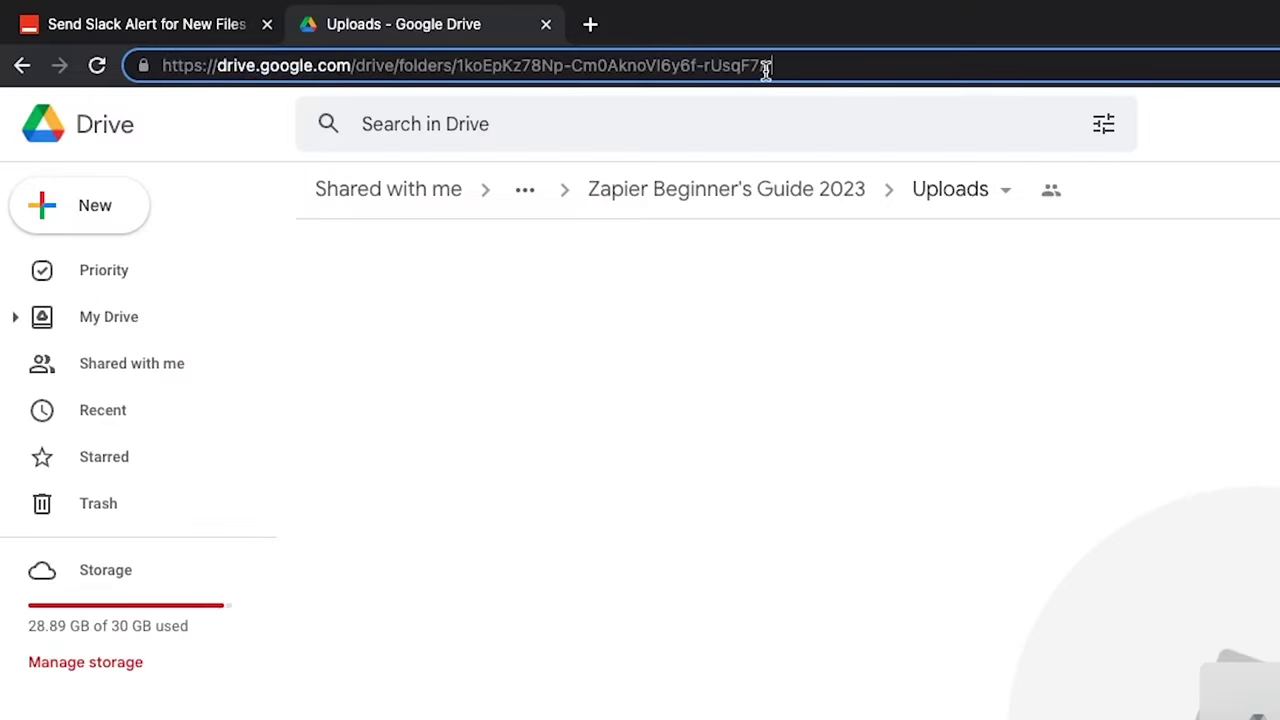
{"action": "mouse_move", "coordinate": [800, 67]}
{"action": "left_mouse_down"}
{"action": "mouse_move", "coordinate": [688, 52]}
{"action": "mouse_move", "coordinate": [457, 65]}
{"action": "left_mouse_up"}
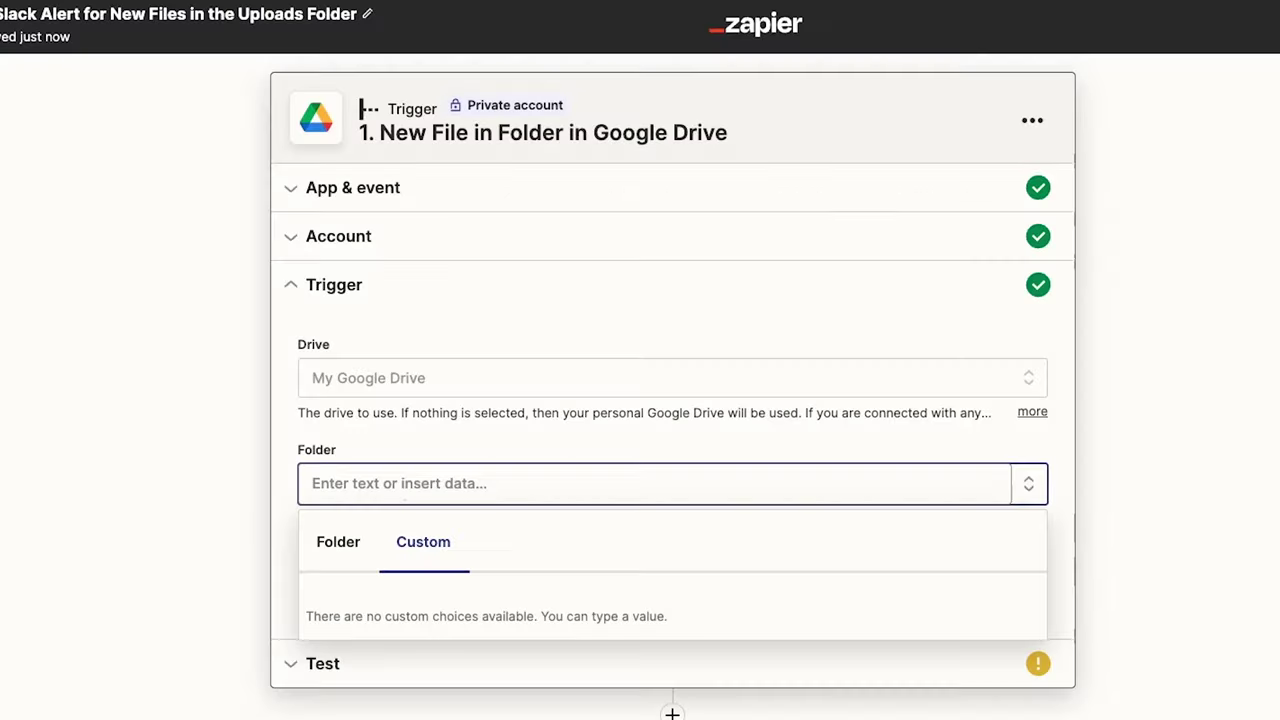
Paste the Uploads folder ID into the Folder field and continue to the trigger test.
{"action": "left_click", "coordinate": [1236, 568]}
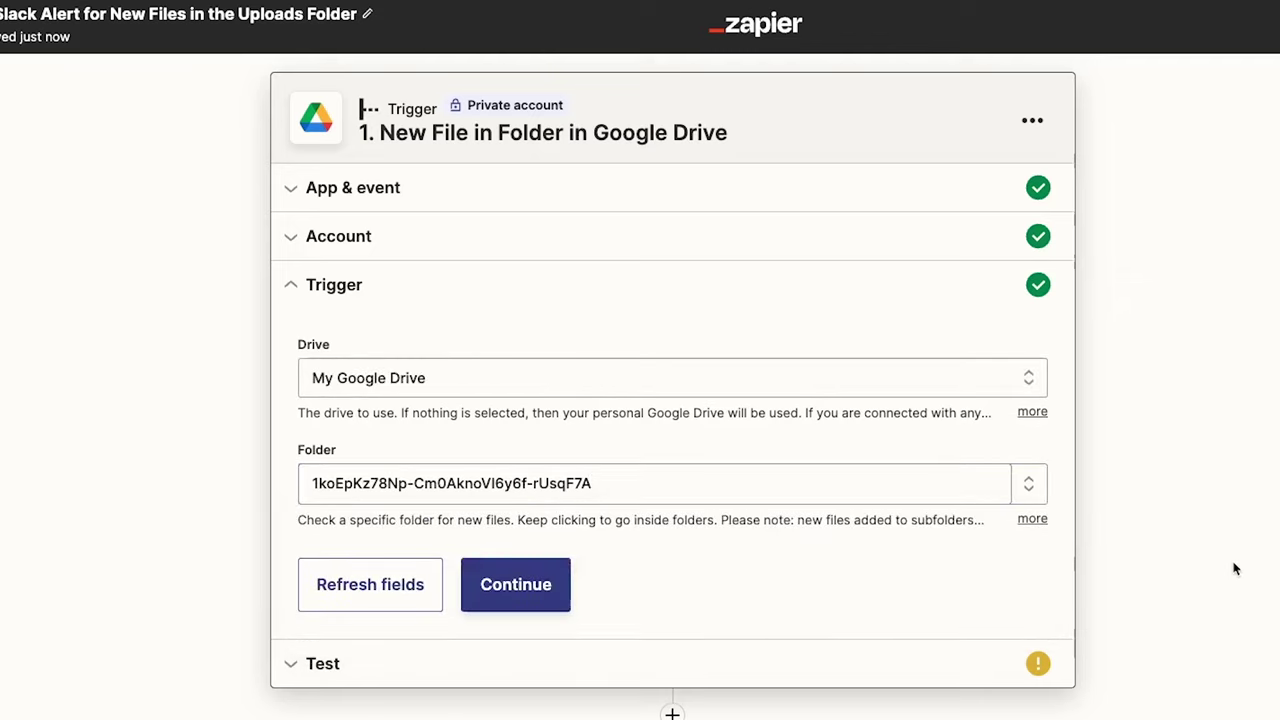
{"action": "left_click", "coordinate": [567, 584]}
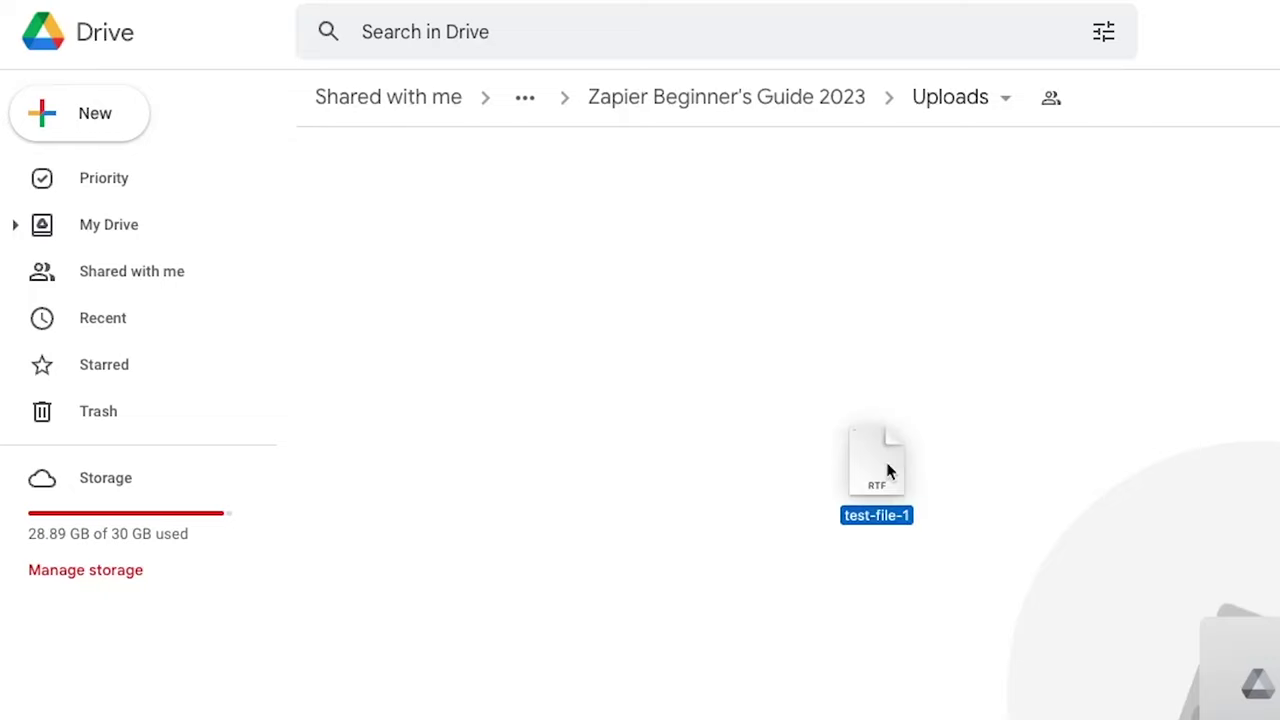
Drop test-file-1 from the desktop into the Drive Uploads folder.
{"action": "left_click_drag", "start_coordinate": [886, 471], "coordinate": [893, 473]}
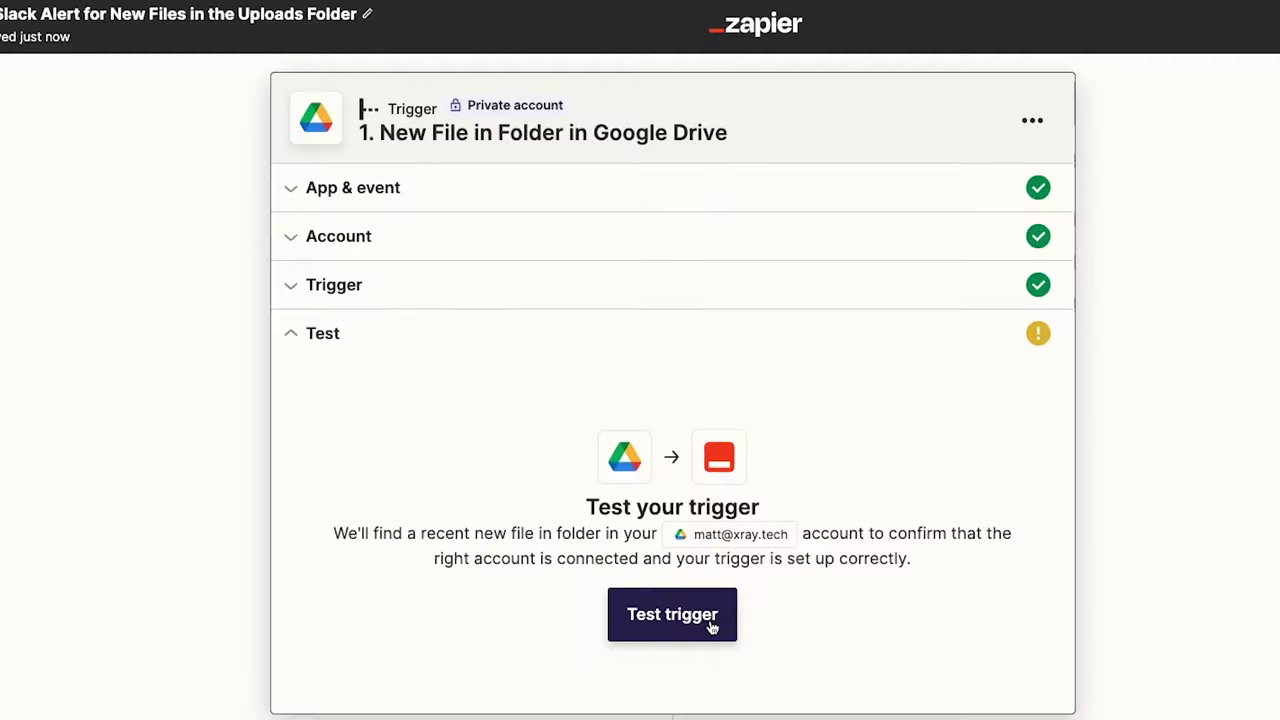
Test the Google Drive trigger and review the data it found for test-file-1.rtf.
{"action": "left_click", "coordinate": [711, 625]}
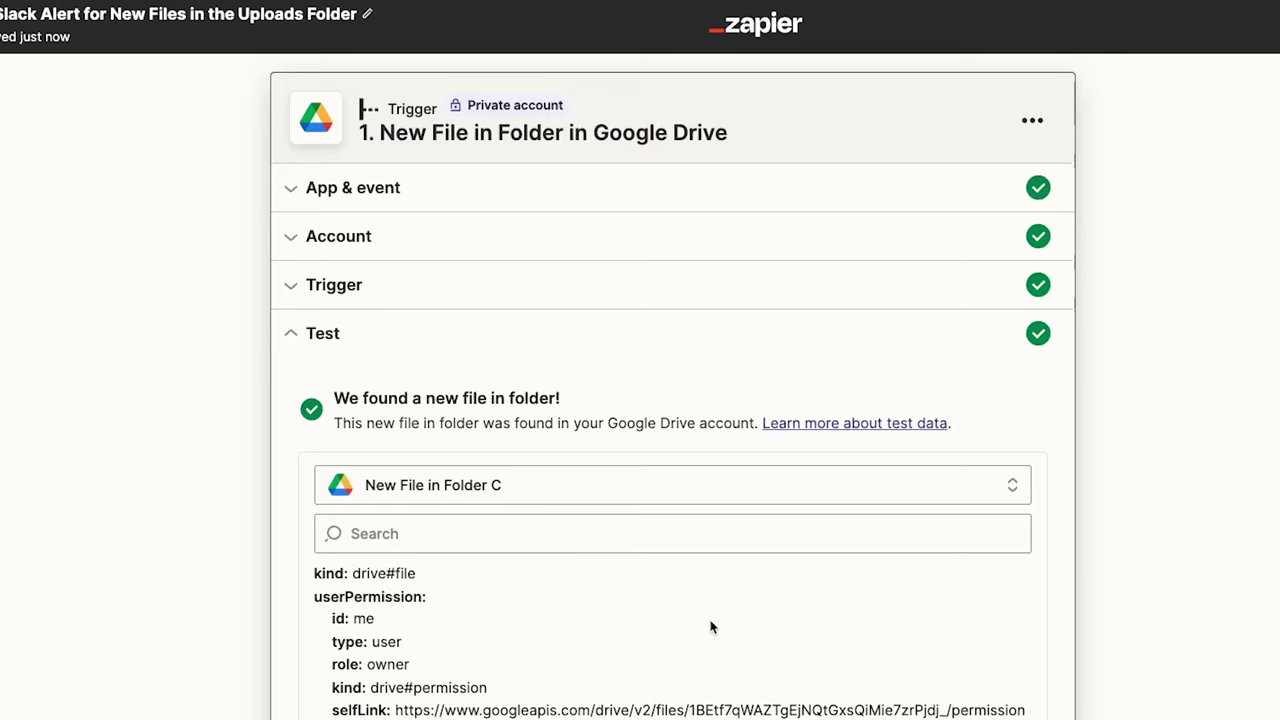
{"action": "scroll", "coordinate": [1222, 566], "scroll_direction": "down", "scroll_amount": 3}
{"action": "scroll", "coordinate": [898, 547], "scroll_direction": "down", "scroll_amount": 1}
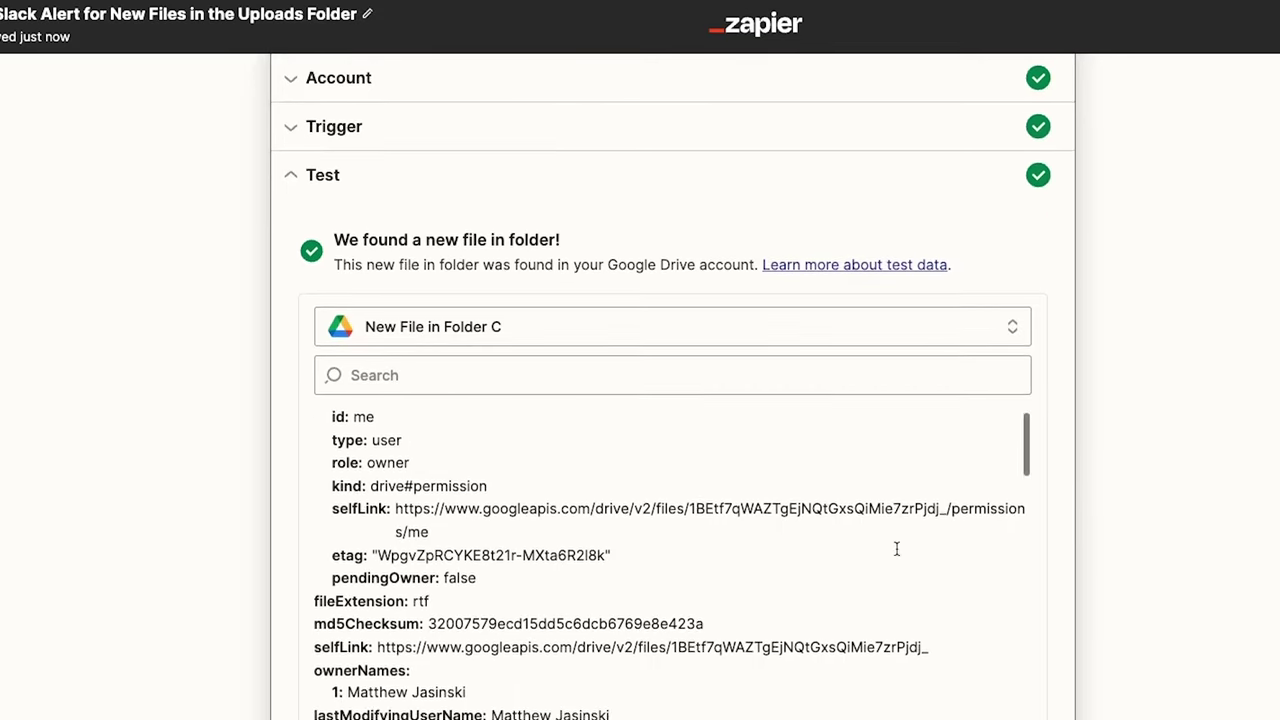
{"action": "scroll", "coordinate": [898, 550], "scroll_direction": "down", "scroll_amount": 2}
{"action": "scroll", "coordinate": [898, 555], "scroll_direction": "down", "scroll_amount": 2}
{"action": "scroll", "coordinate": [898, 555], "scroll_direction": "down", "scroll_amount": 3}
{"action": "scroll", "coordinate": [898, 555], "scroll_direction": "down", "scroll_amount": 6}
{"action": "scroll", "coordinate": [898, 555], "scroll_direction": "down", "scroll_amount": 4}
{"action": "scroll", "coordinate": [898, 555], "scroll_direction": "down", "scroll_amount": 3}
{"action": "scroll", "coordinate": [898, 555], "scroll_direction": "down", "scroll_amount": 2}
{"action": "scroll", "coordinate": [898, 555], "scroll_direction": "down", "scroll_amount": 4}
{"action": "scroll", "coordinate": [898, 555], "scroll_direction": "down", "scroll_amount": 1}
{"action": "scroll", "coordinate": [898, 555], "scroll_direction": "down", "scroll_amount": 3}
{"action": "scroll", "coordinate": [898, 555], "scroll_direction": "down", "scroll_amount": 3}
{"action": "scroll", "coordinate": [898, 555], "scroll_direction": "down", "scroll_amount": 1}
{"action": "scroll", "coordinate": [898, 555], "scroll_direction": "down", "scroll_amount": 1}
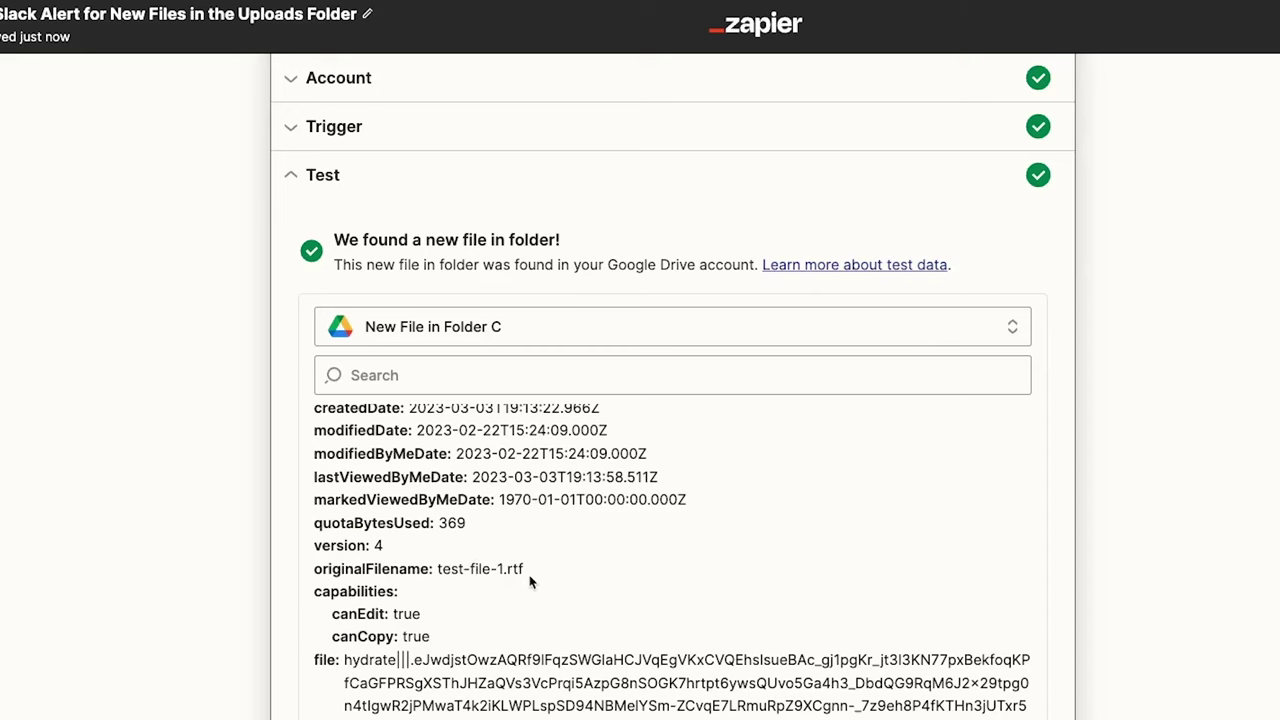
{"action": "scroll", "coordinate": [680, 551], "scroll_direction": "down", "scroll_amount": 2}
{"action": "scroll", "coordinate": [700, 565], "scroll_direction": "down", "scroll_amount": 3}
{"action": "left_click", "coordinate": [729, 578]}
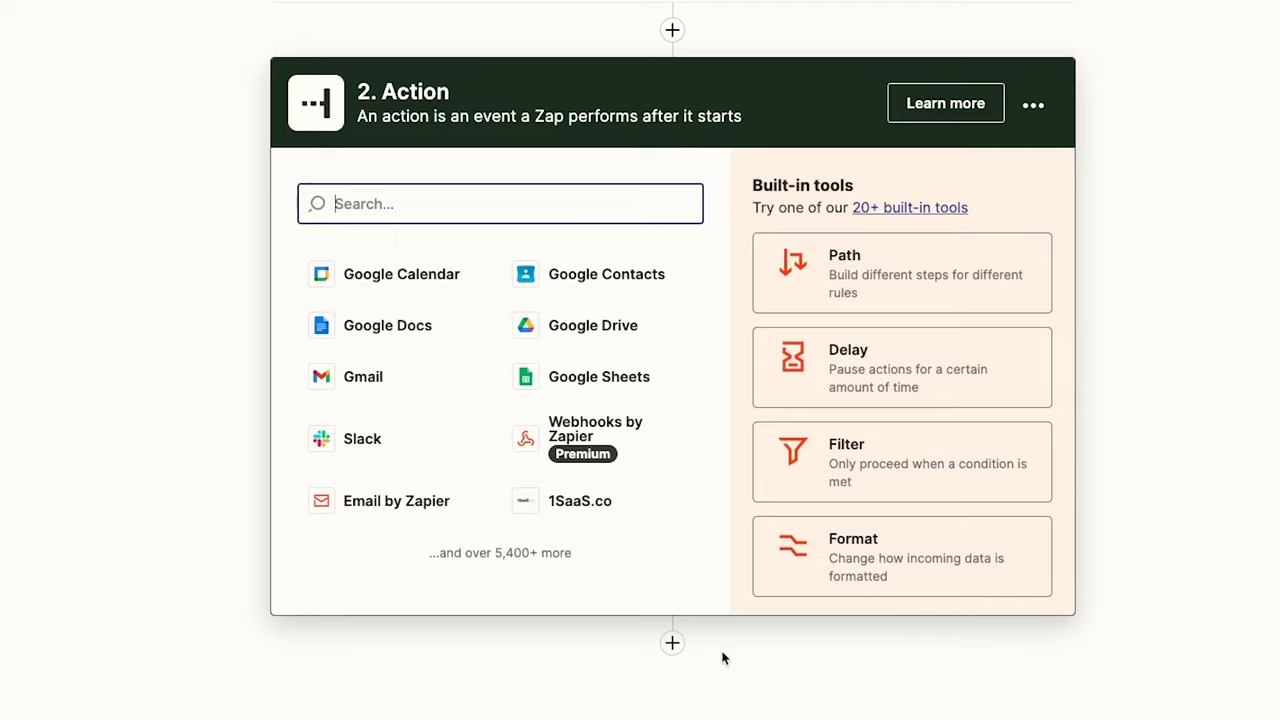
Make the second step a Slack Send Direct Message action.
{"action": "type", "text": "slack"}
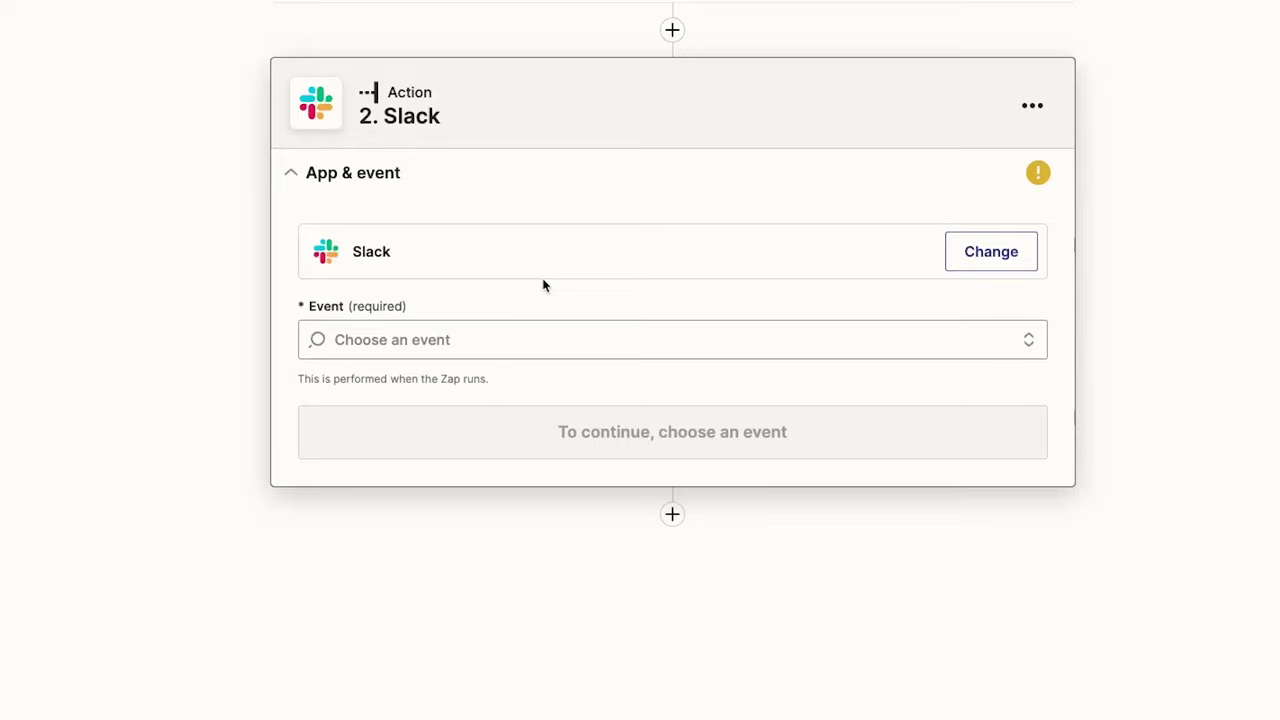
{"action": "left_click", "coordinate": [617, 341]}
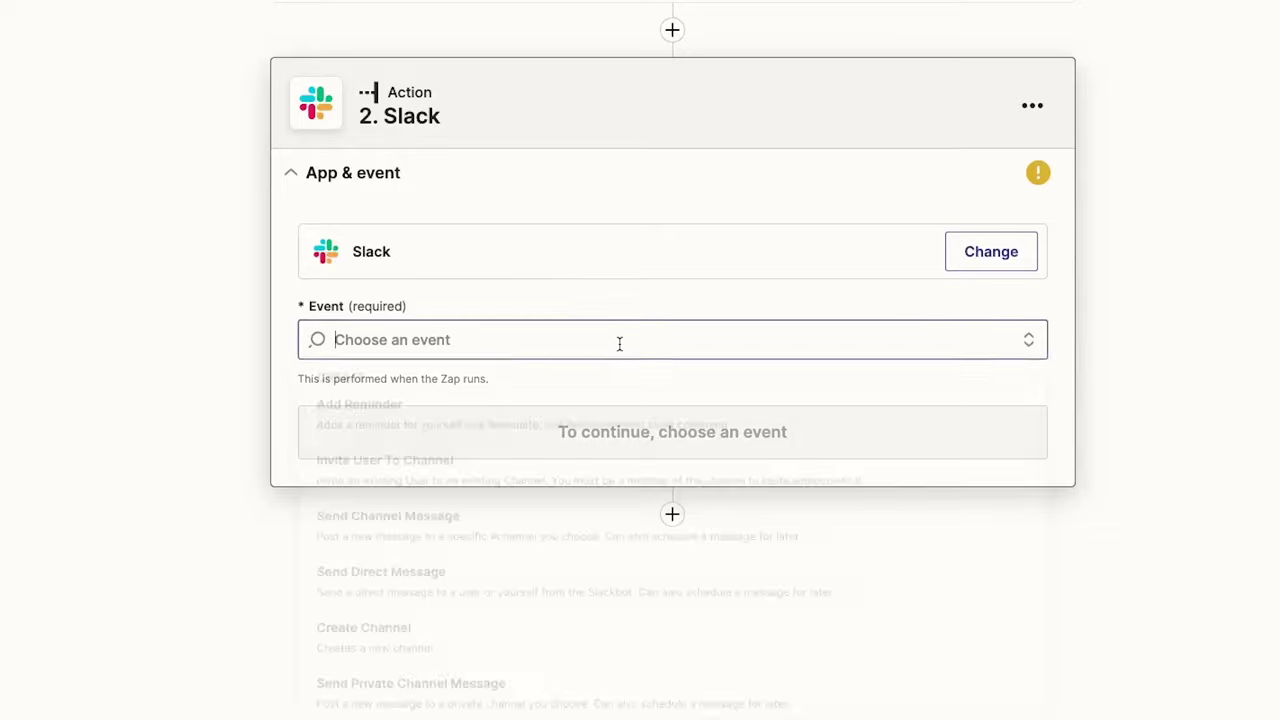
{"action": "left_click", "coordinate": [560, 597]}
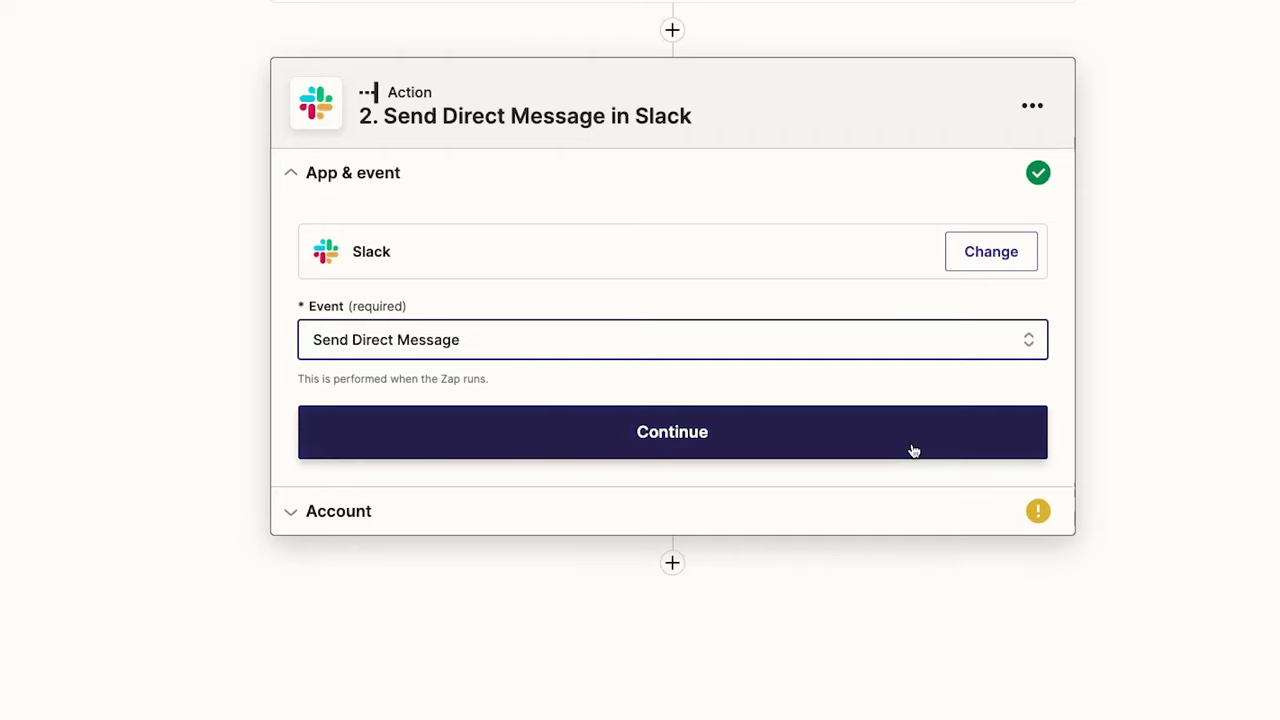
{"action": "left_click", "coordinate": [913, 451]}
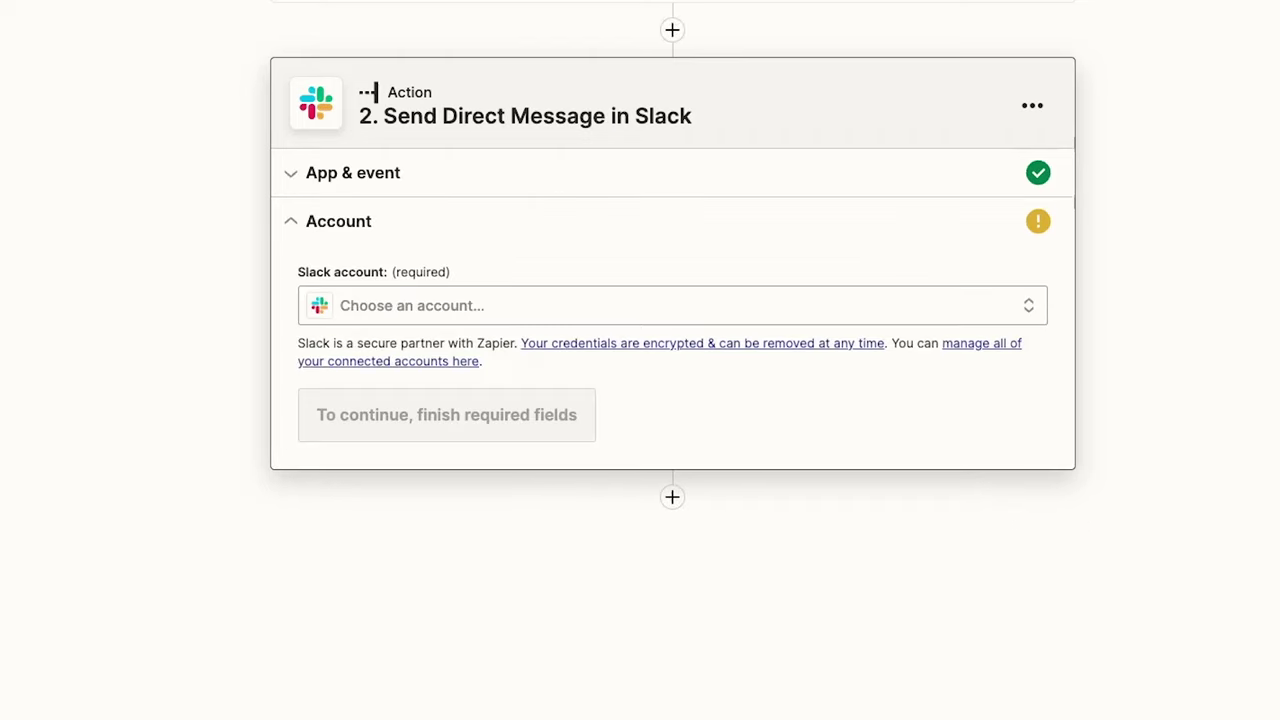
{"action": "left_click", "coordinate": [1032, 312]}
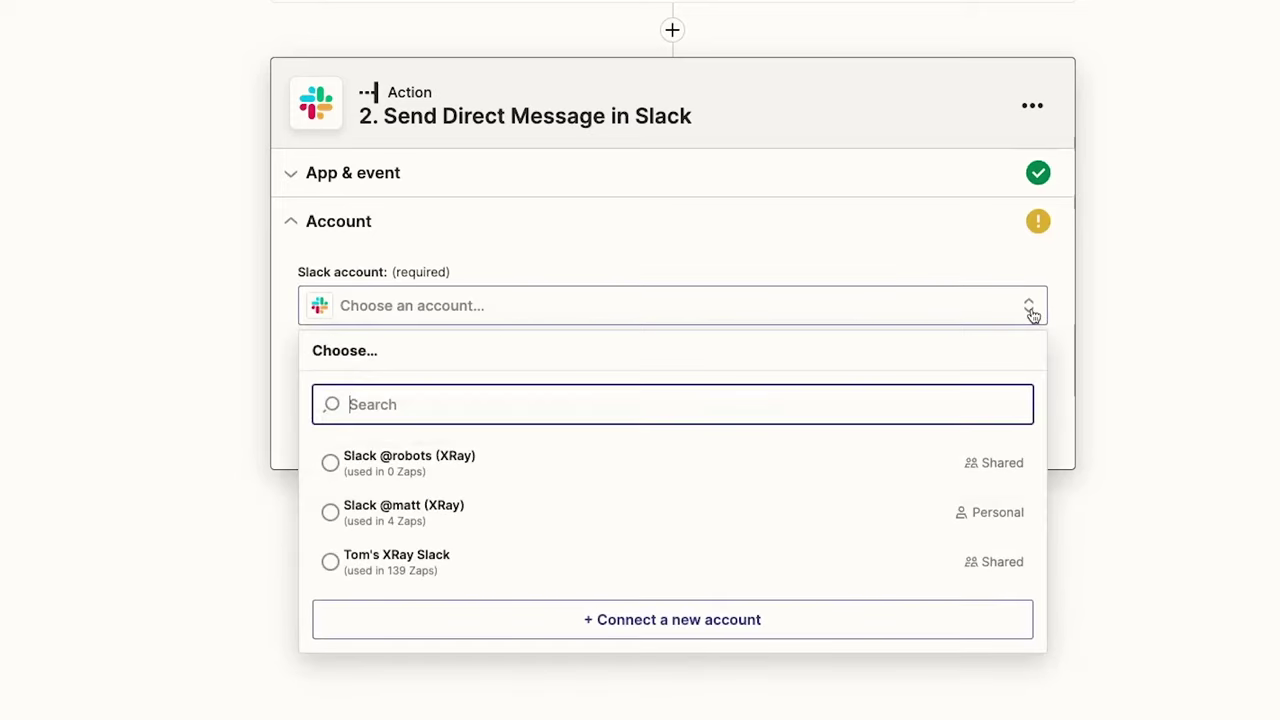
{"action": "left_click", "coordinate": [802, 513]}
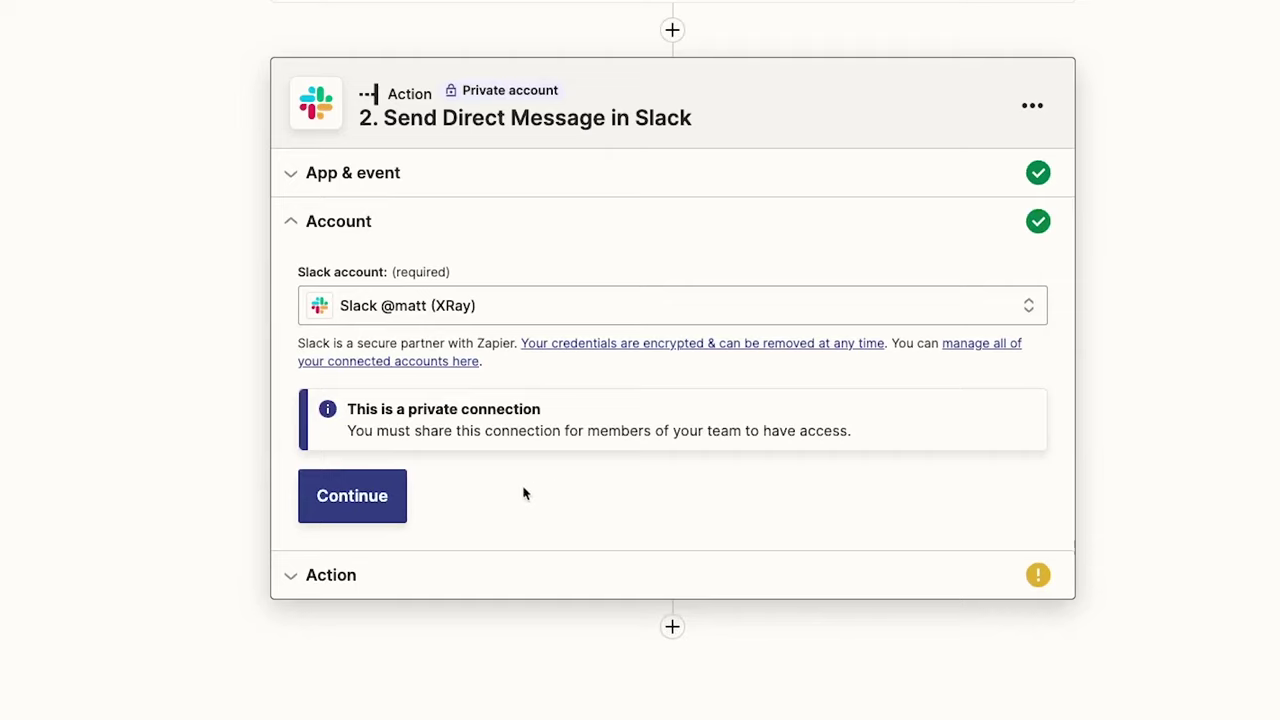
{"action": "left_click", "coordinate": [383, 501]}
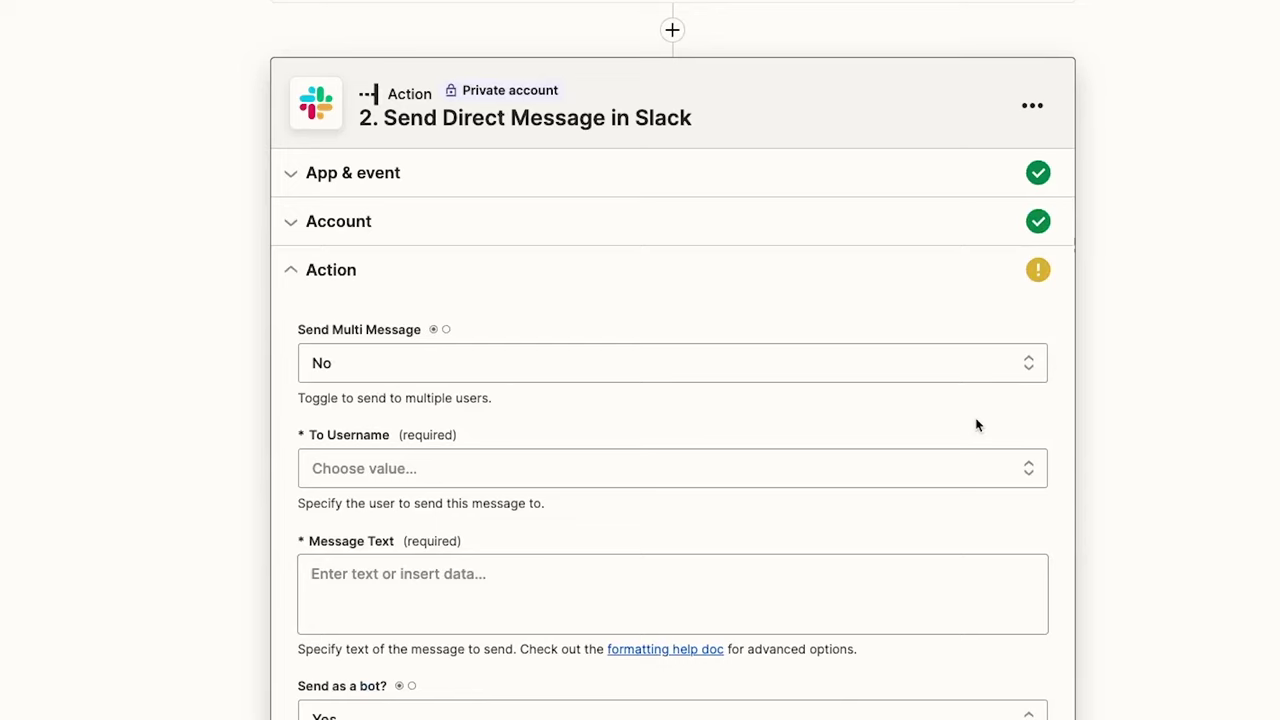
Set the To Username recipient to the pasted Slack user ID as a custom value.
{"action": "scroll", "coordinate": [1243, 425], "scroll_direction": "down", "scroll_amount": 2}
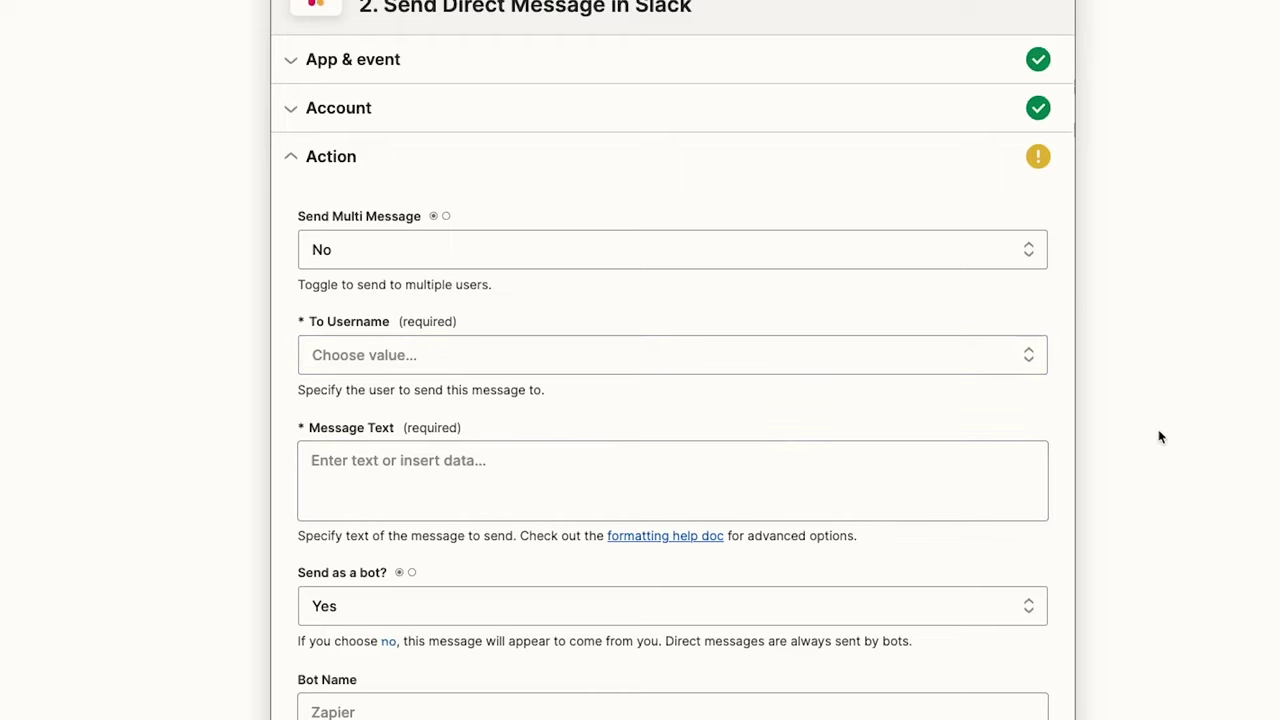
{"action": "left_click", "coordinate": [997, 363]}
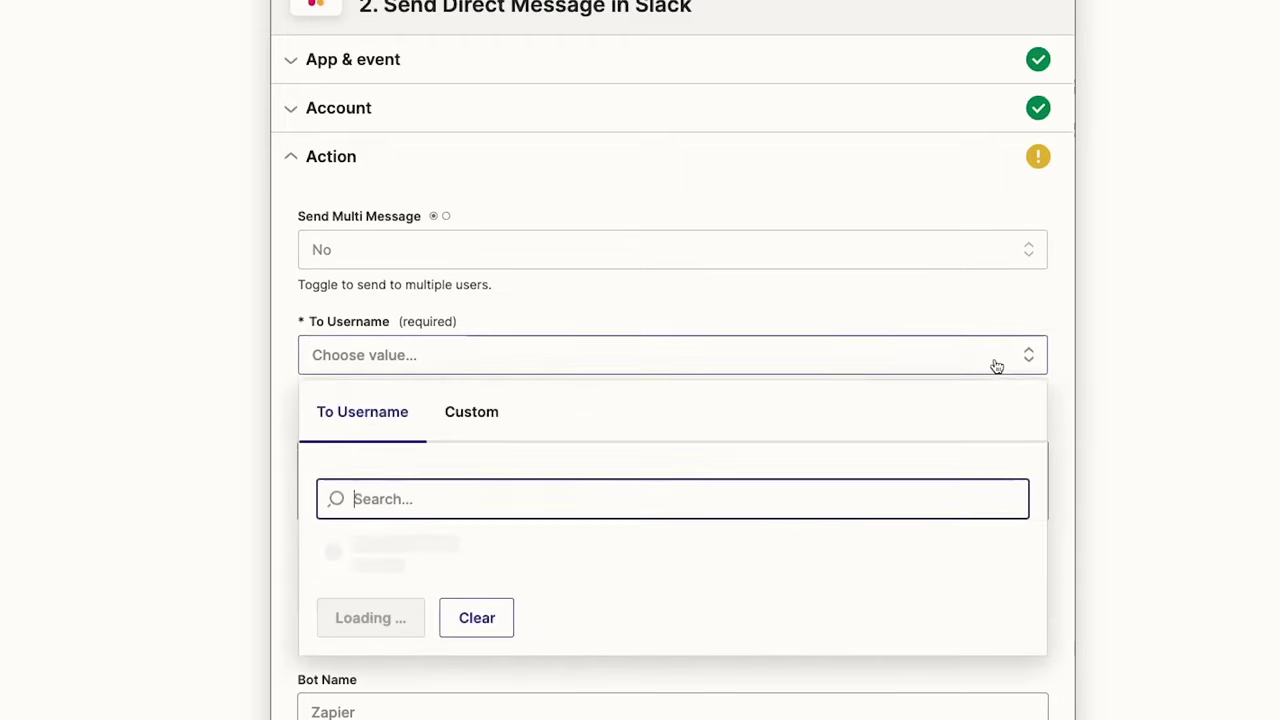
{"action": "left_click", "coordinate": [493, 418]}
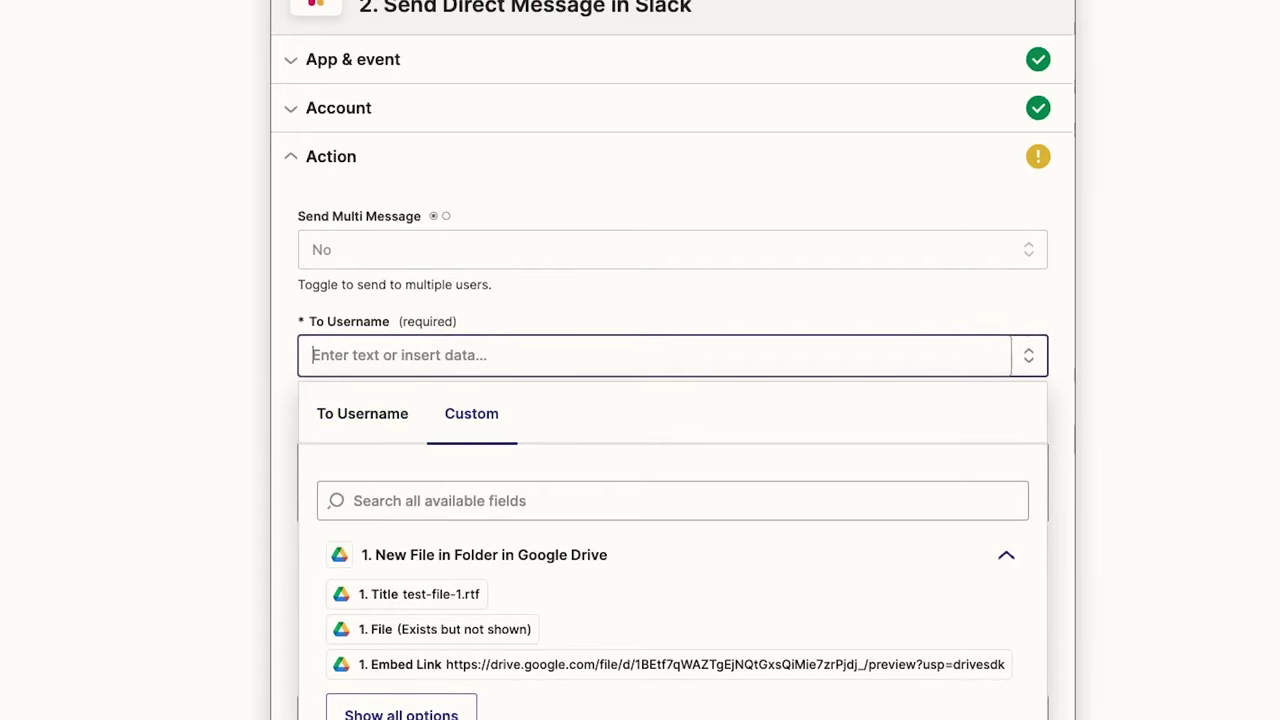
{"action": "key", "text": "ctrl+v"}
{"action": "left_click", "coordinate": [1267, 434]}
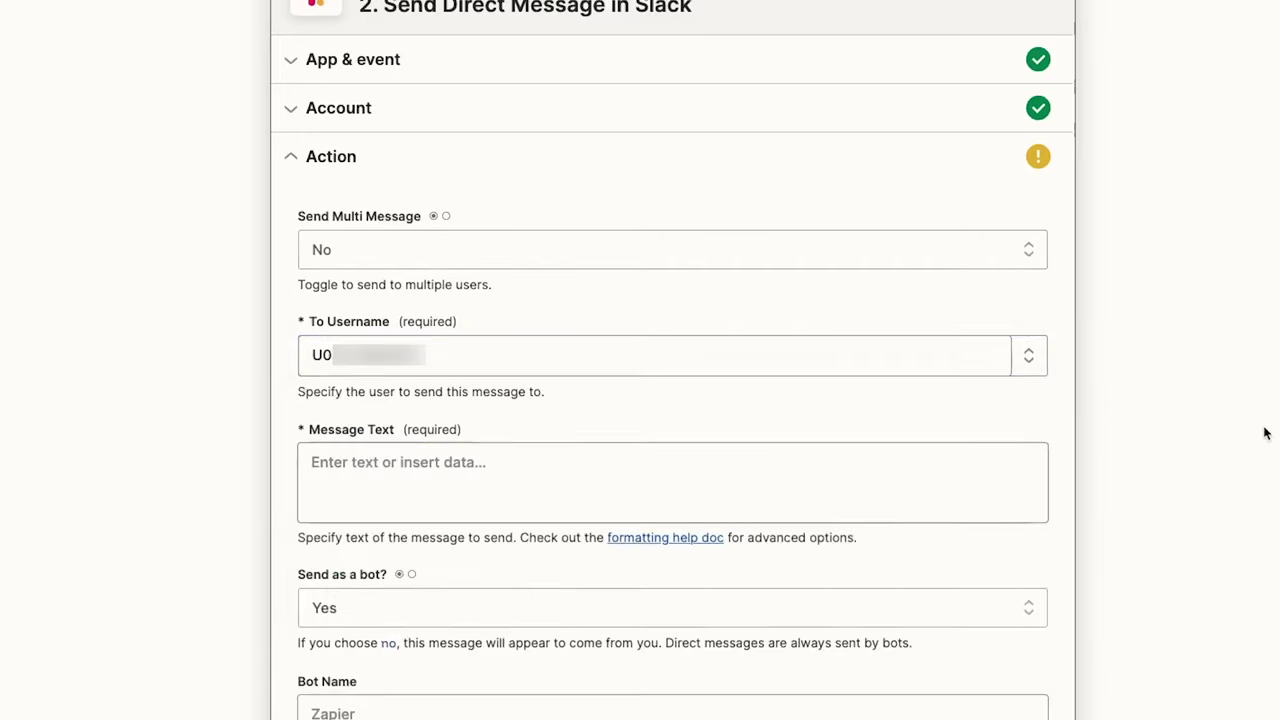
Write the new-file announcement message, ending with the Drive file's Alternate Link on a new line.
{"action": "left_click", "coordinate": [747, 476]}
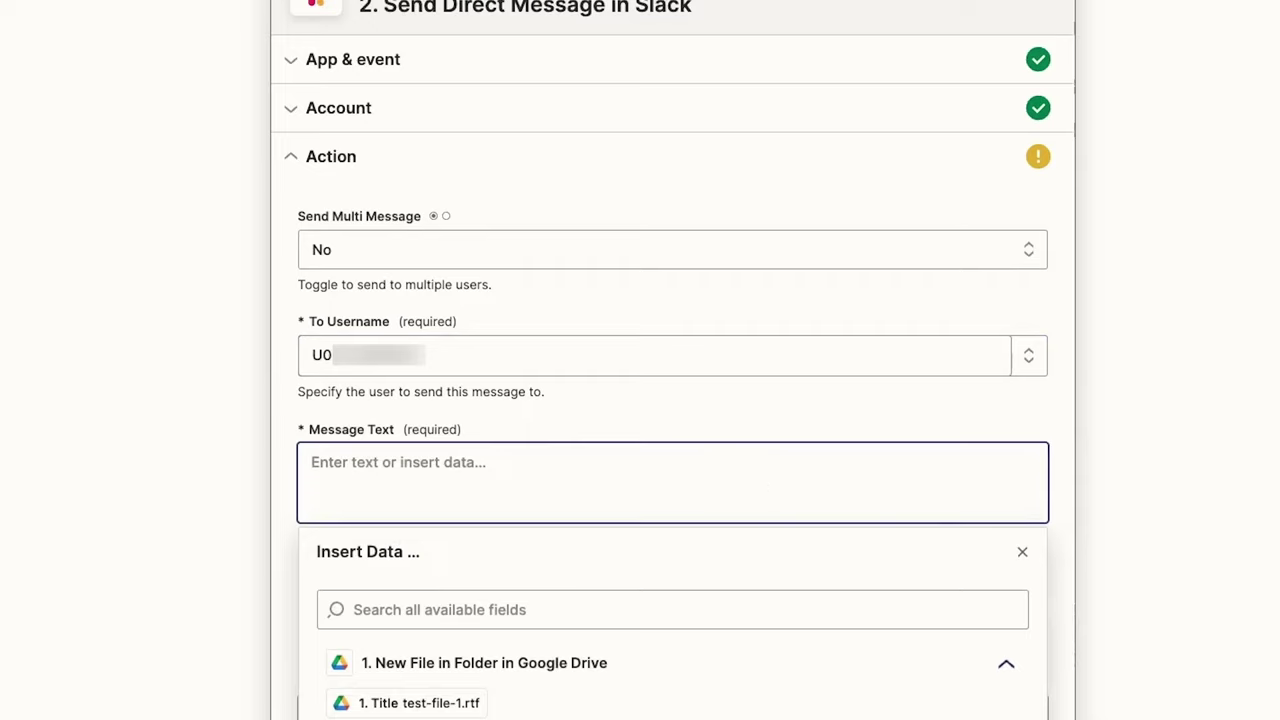
{"action": "type", "text": "A new file has been added to your Uploads folder. View it here:"}
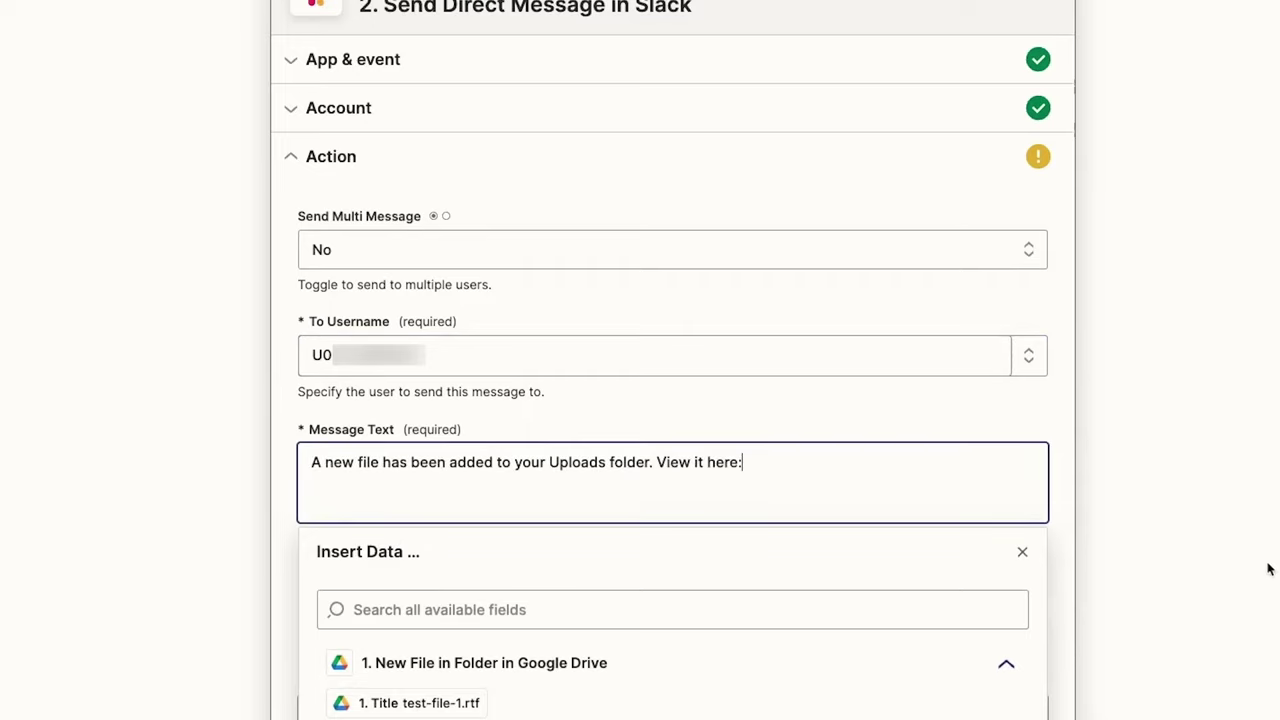
{"action": "left_click", "coordinate": [1232, 570]}
{"action": "left_click", "coordinate": [938, 500]}
{"action": "key", "text": "Return"}
{"action": "scroll", "coordinate": [934, 523], "scroll_direction": "down", "scroll_amount": 2}
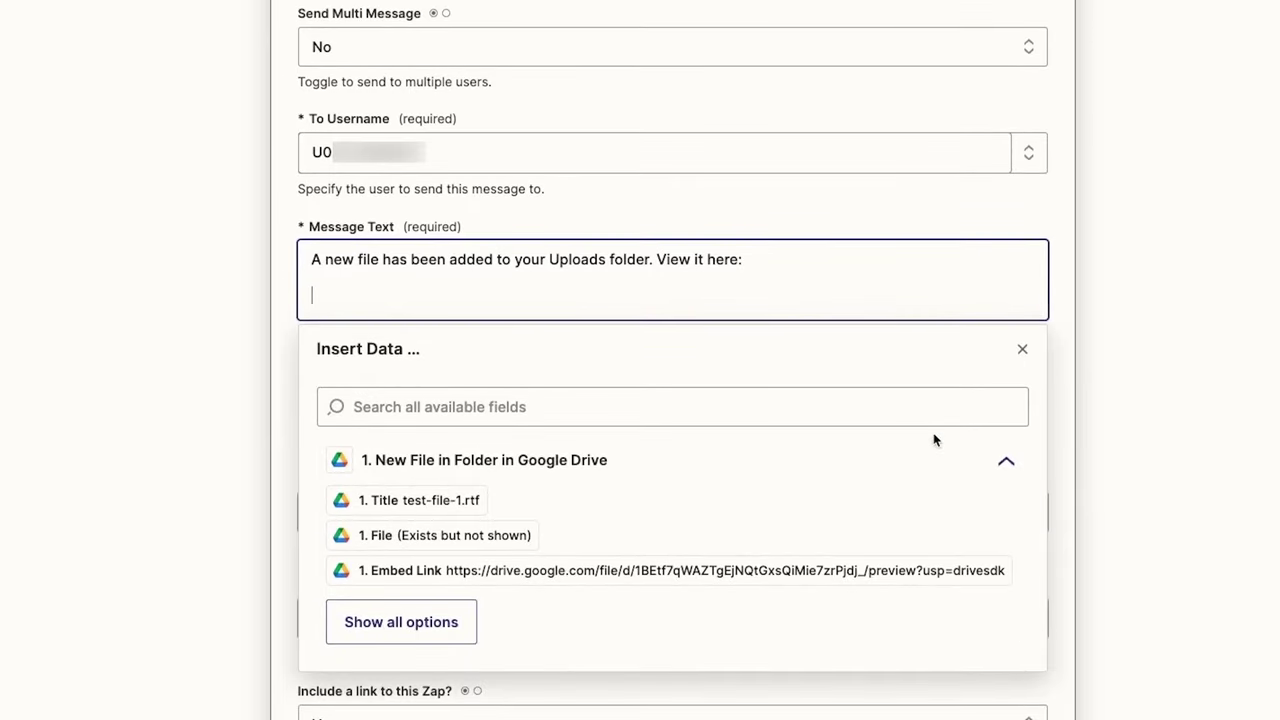
{"action": "left_click", "coordinate": [586, 417]}
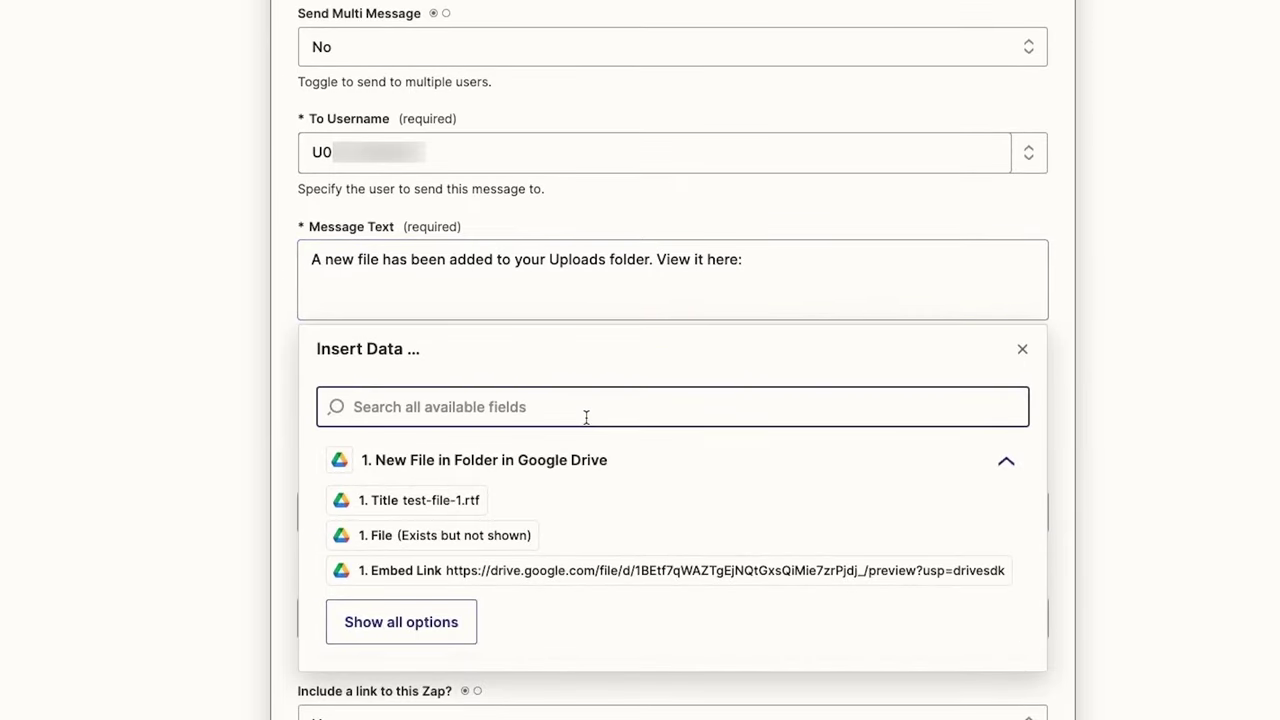
{"action": "type", "text": "alt"}
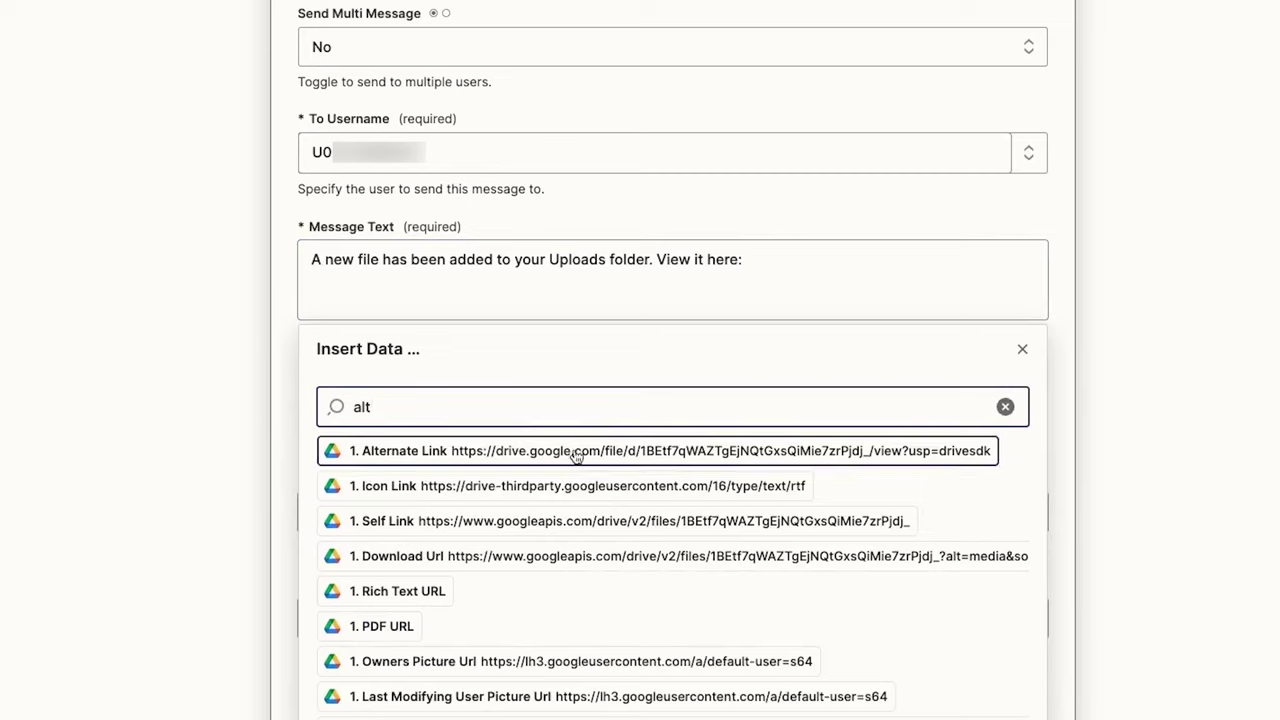
{"action": "left_click", "coordinate": [577, 456]}
{"action": "left_click", "coordinate": [1147, 354]}
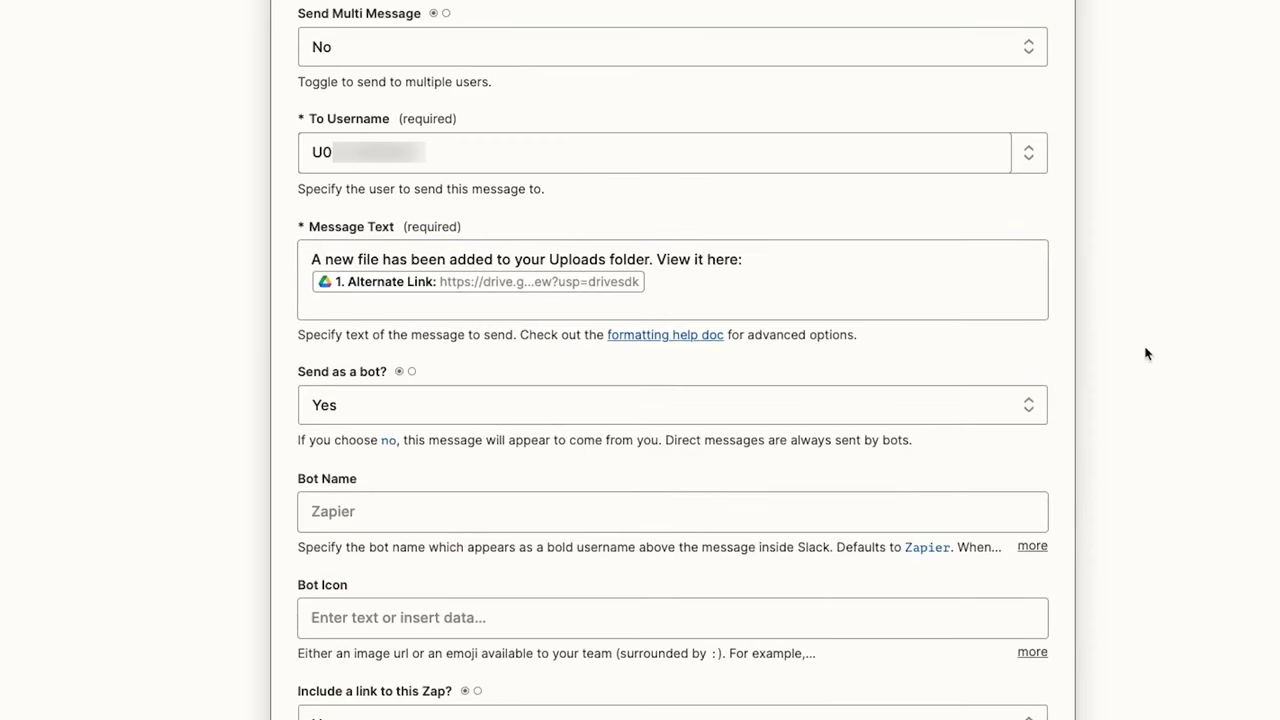
{"action": "scroll", "coordinate": [1147, 354], "scroll_direction": "down", "scroll_amount": 1}
{"action": "scroll", "coordinate": [1147, 354], "scroll_direction": "down", "scroll_amount": 1}
{"action": "scroll", "coordinate": [1147, 354], "scroll_direction": "down", "scroll_amount": 1}
{"action": "scroll", "coordinate": [1147, 354], "scroll_direction": "down", "scroll_amount": 2}
{"action": "scroll", "coordinate": [1146, 353], "scroll_direction": "down", "scroll_amount": 1}
{"action": "scroll", "coordinate": [1146, 353], "scroll_direction": "down", "scroll_amount": 1}
{"action": "scroll", "coordinate": [1146, 353], "scroll_direction": "down", "scroll_amount": 1}
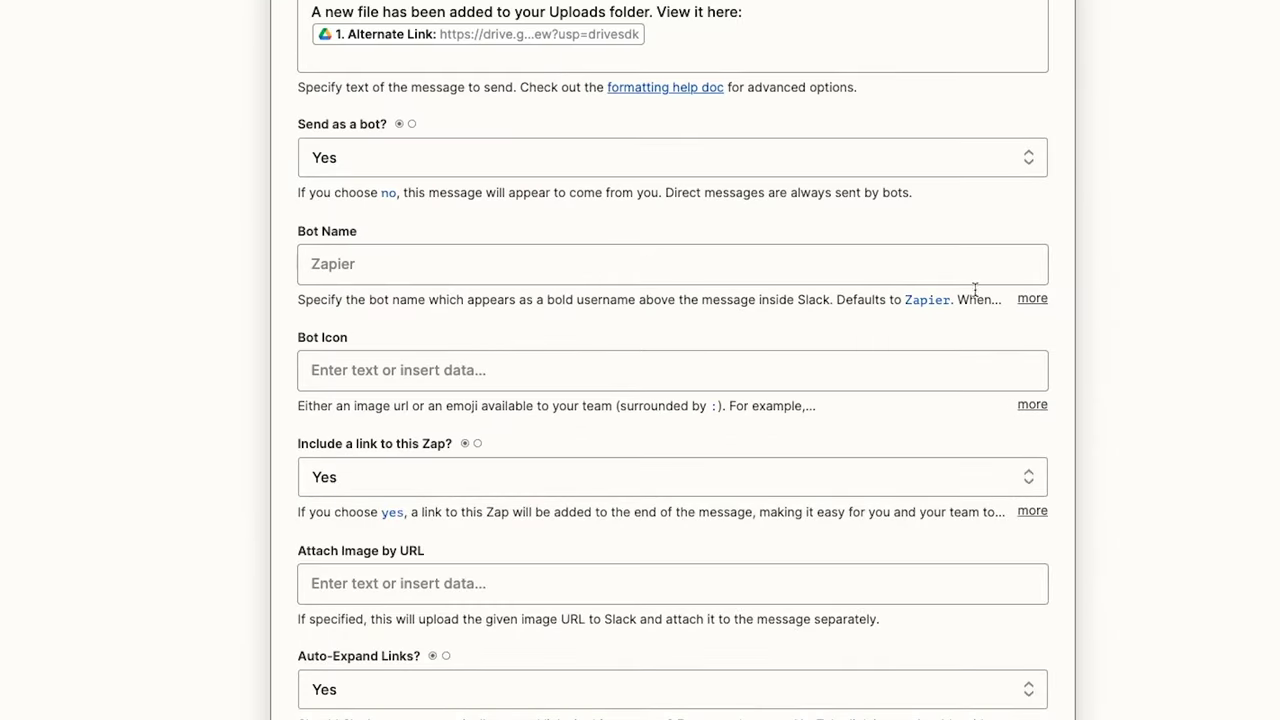
Name the bot 'New File Frankie' and give it the ':robot_face:' icon.
{"action": "left_click", "coordinate": [913, 266]}
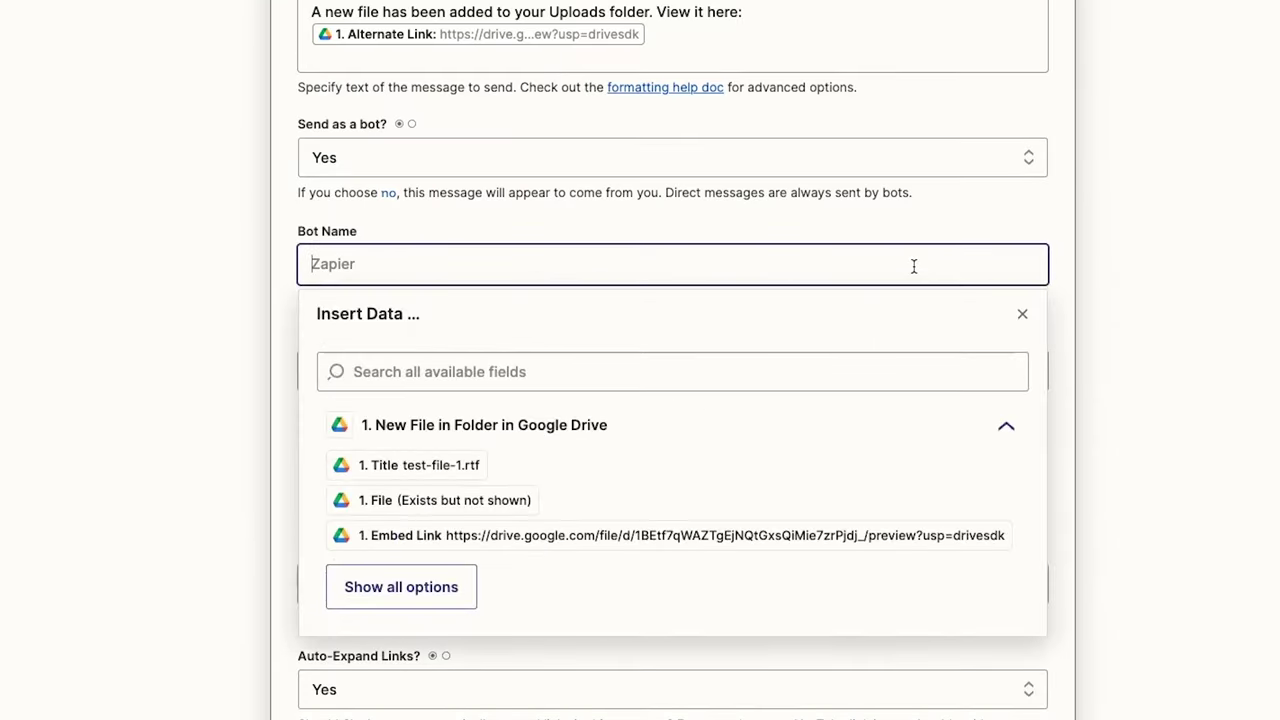
{"action": "type", "text": "New File Frankie"}
{"action": "left_click", "coordinate": [1274, 202]}
{"action": "left_click", "coordinate": [687, 361]}
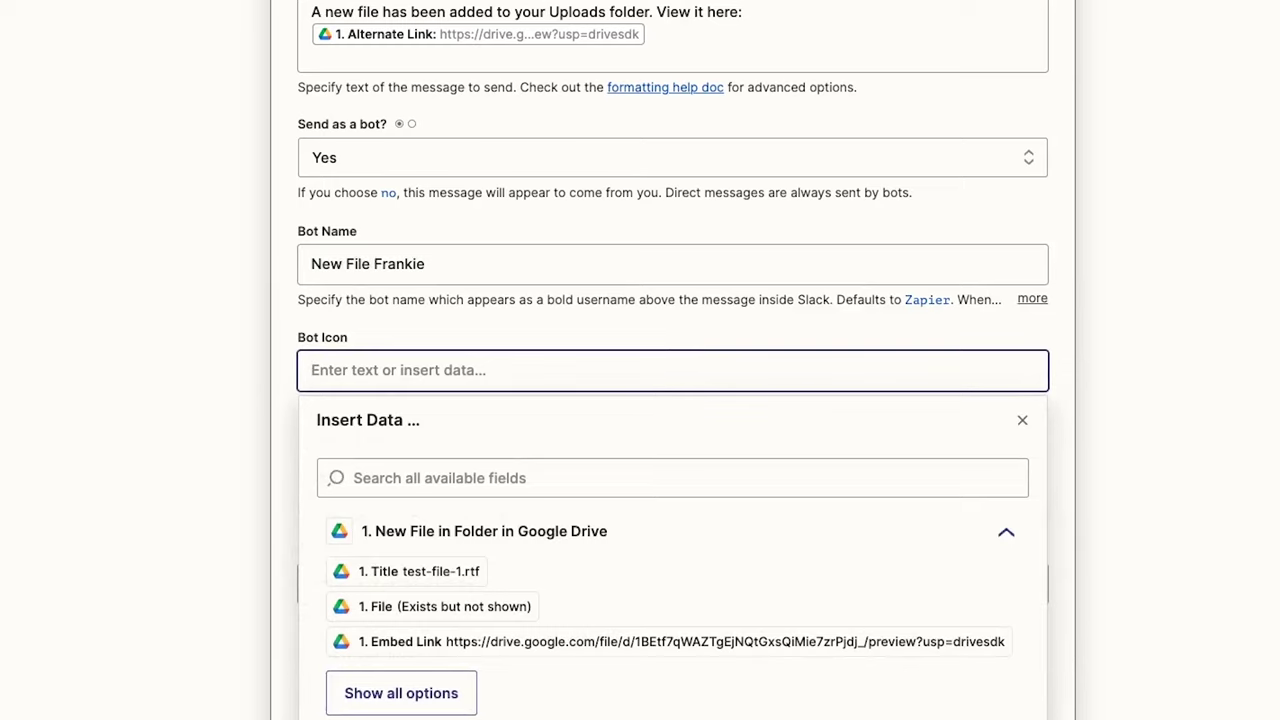
{"action": "type", "text": ":robot_face:"}
{"action": "left_click", "coordinate": [1247, 374]}
Set Auto-Expand Links to No.
{"action": "scroll", "coordinate": [1249, 371], "scroll_direction": "down", "scroll_amount": 2}
{"action": "scroll", "coordinate": [1249, 371], "scroll_direction": "down", "scroll_amount": 2}
{"action": "left_click", "coordinate": [970, 356]}
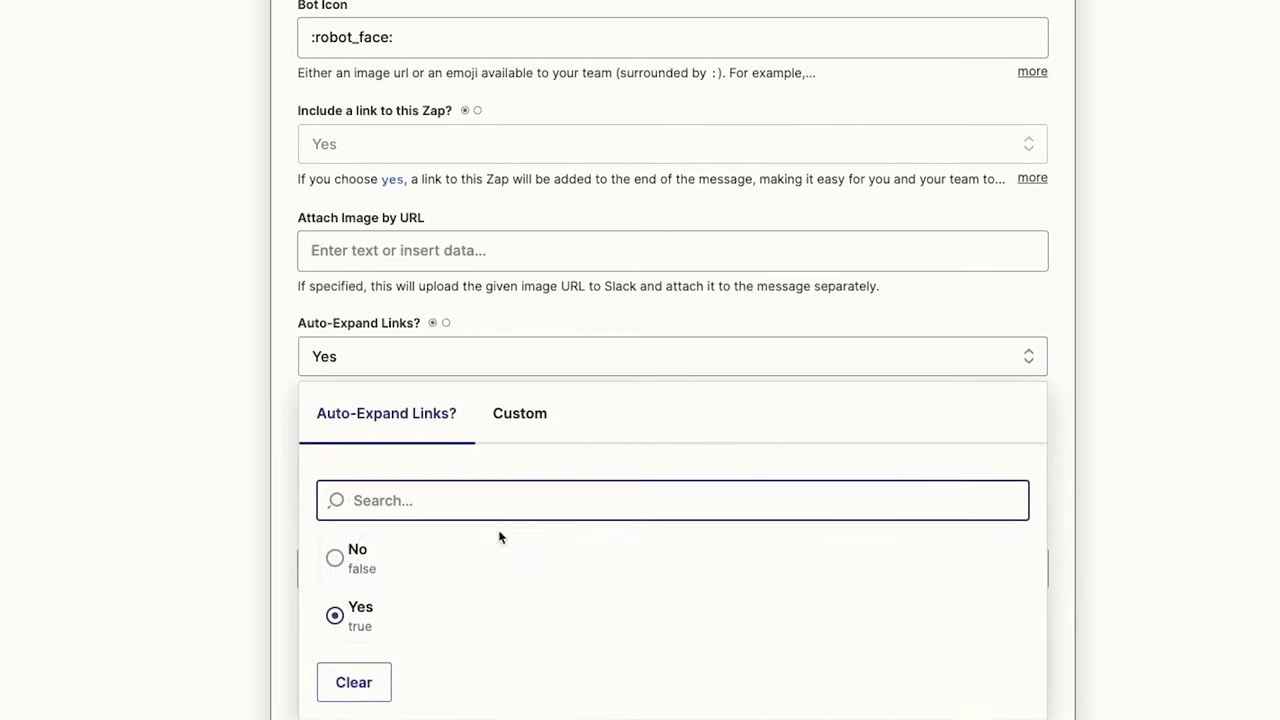
{"action": "left_click", "coordinate": [398, 552]}
{"action": "scroll", "coordinate": [1138, 386], "scroll_direction": "down", "scroll_amount": 2}
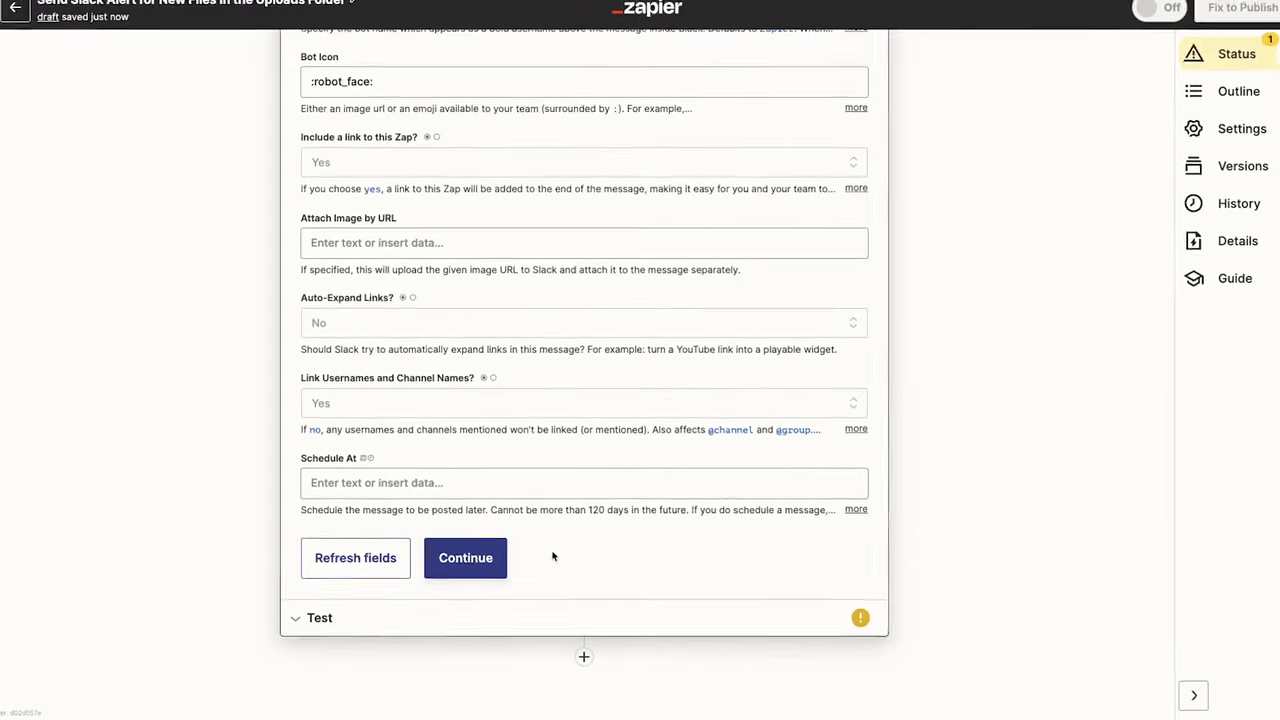
Send a test New File Frankie message to Slack, then publish the Zap and turn it on.
{"action": "left_click", "coordinate": [485, 563]}
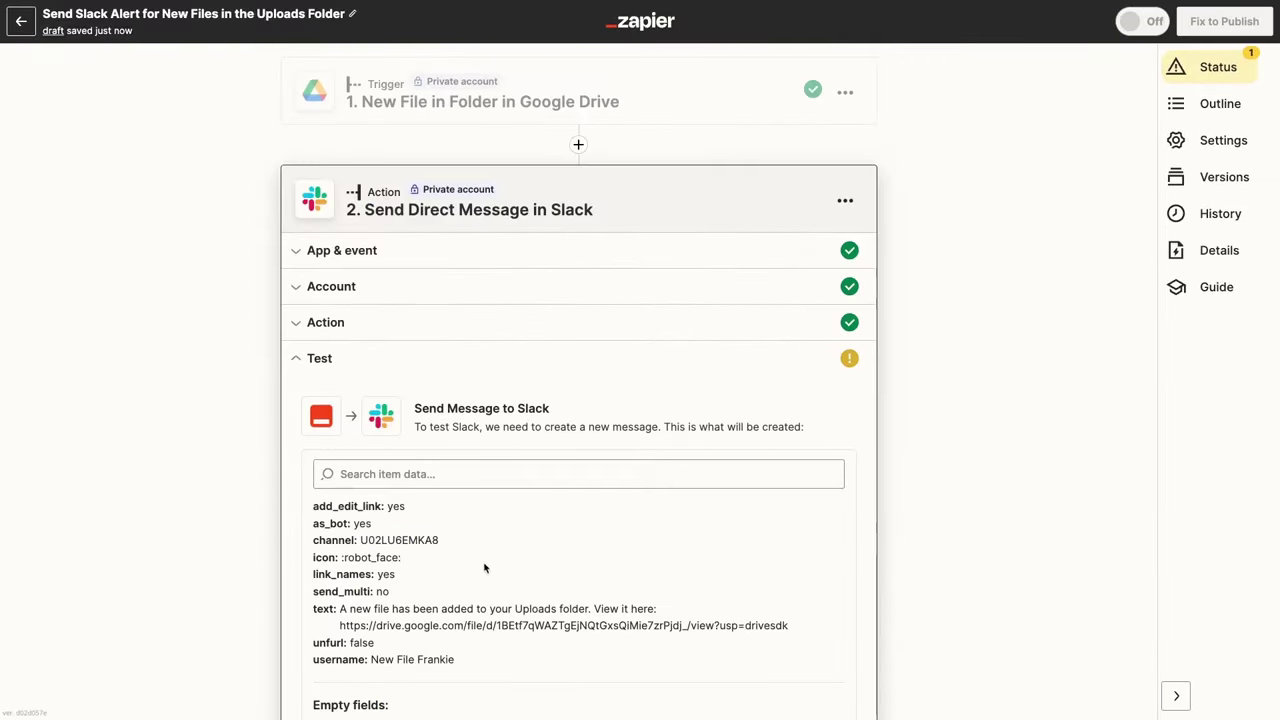
{"action": "scroll", "coordinate": [671, 517], "scroll_direction": "down", "scroll_amount": 2}
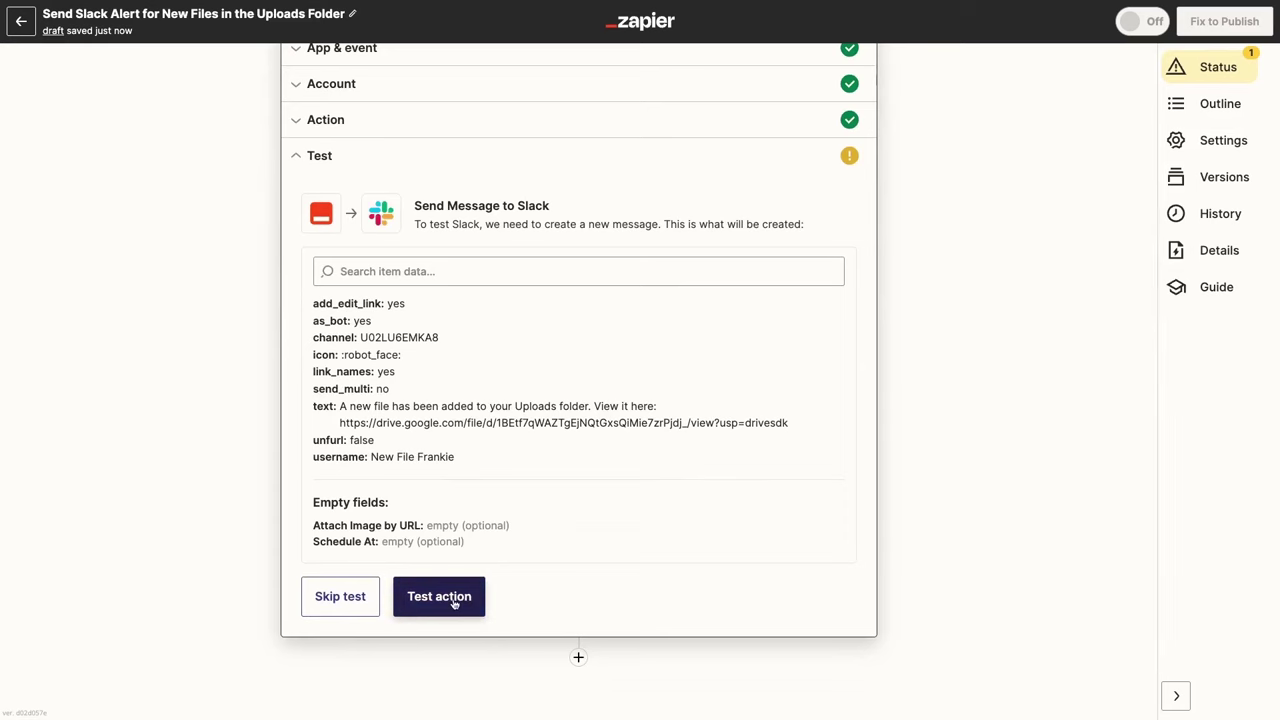
{"action": "left_click", "coordinate": [452, 602]}
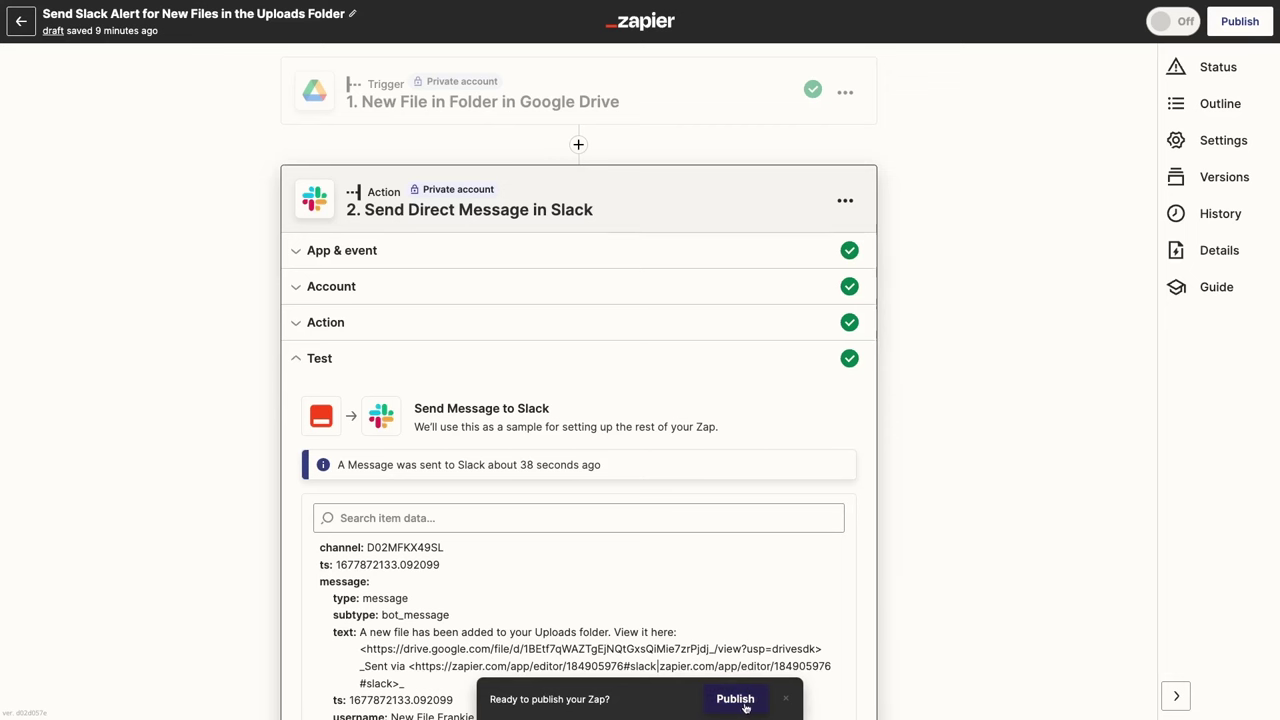
{"action": "left_click", "coordinate": [745, 707]}
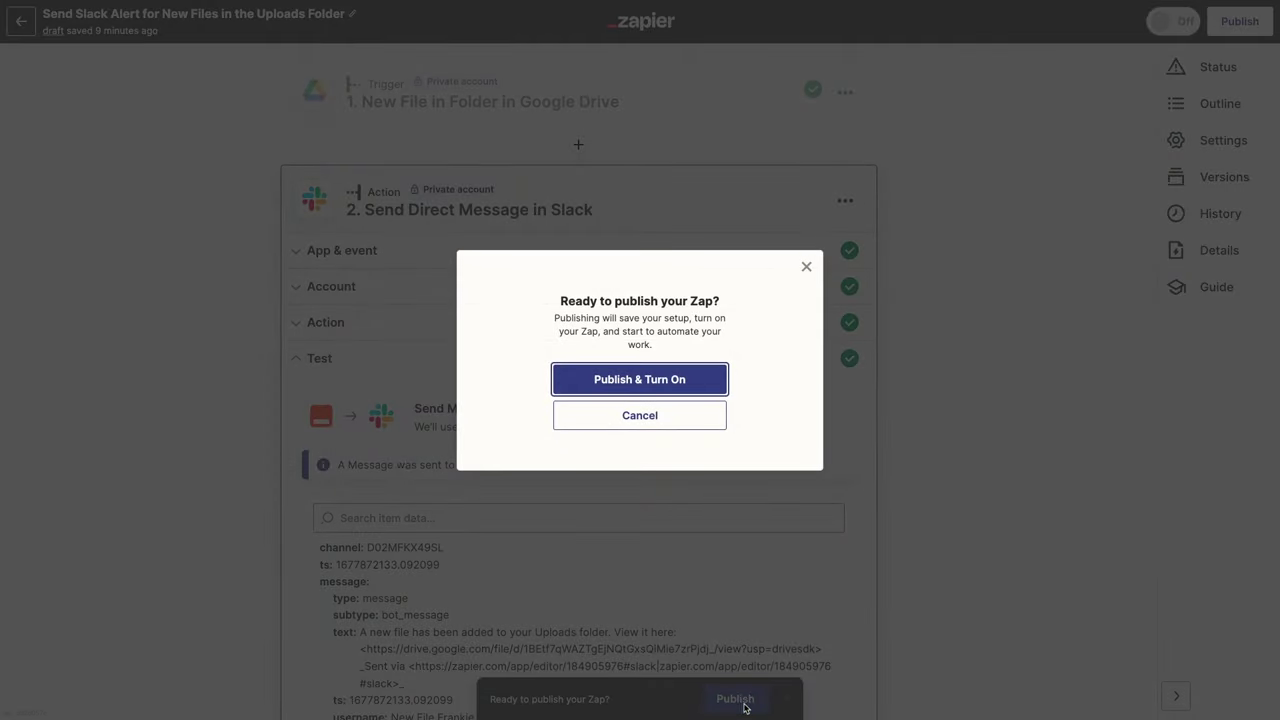
{"action": "left_click", "coordinate": [724, 371]}
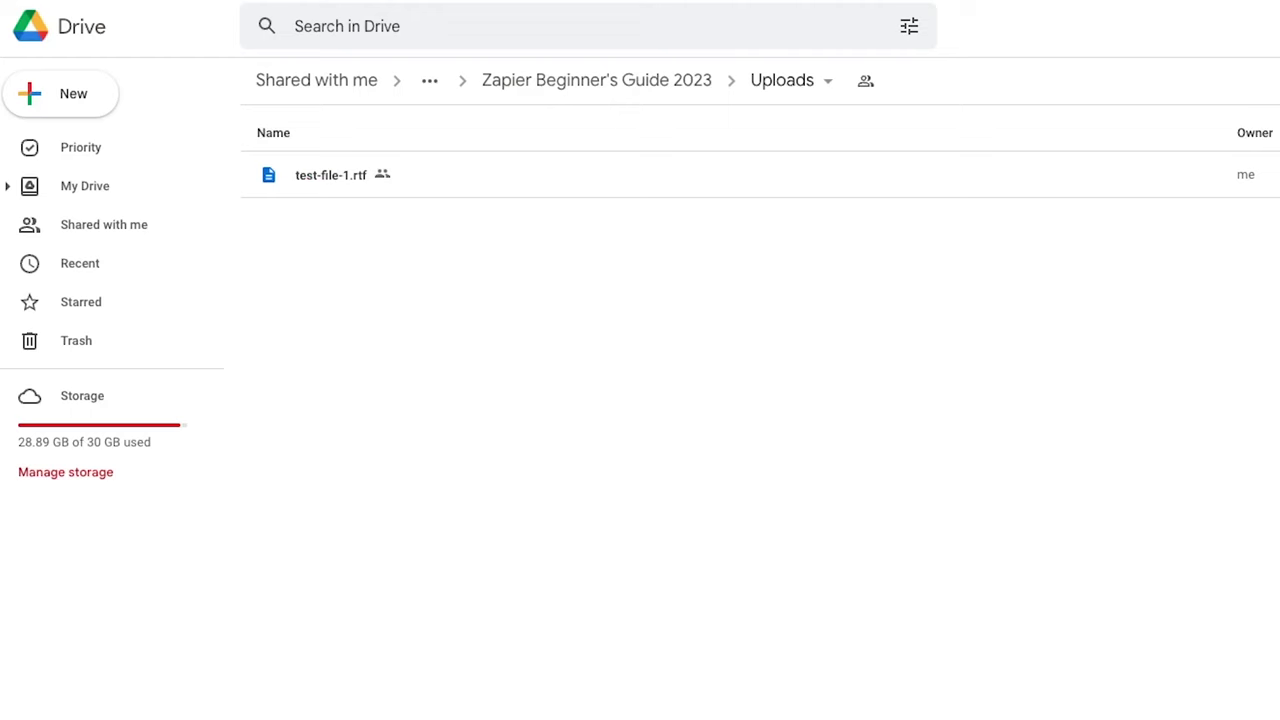
Drag test-file-2 from the desktop into the Google Drive Uploads folder.
{"action": "left_click_drag", "start_coordinate": [1120, 490], "coordinate": [950, 496]}
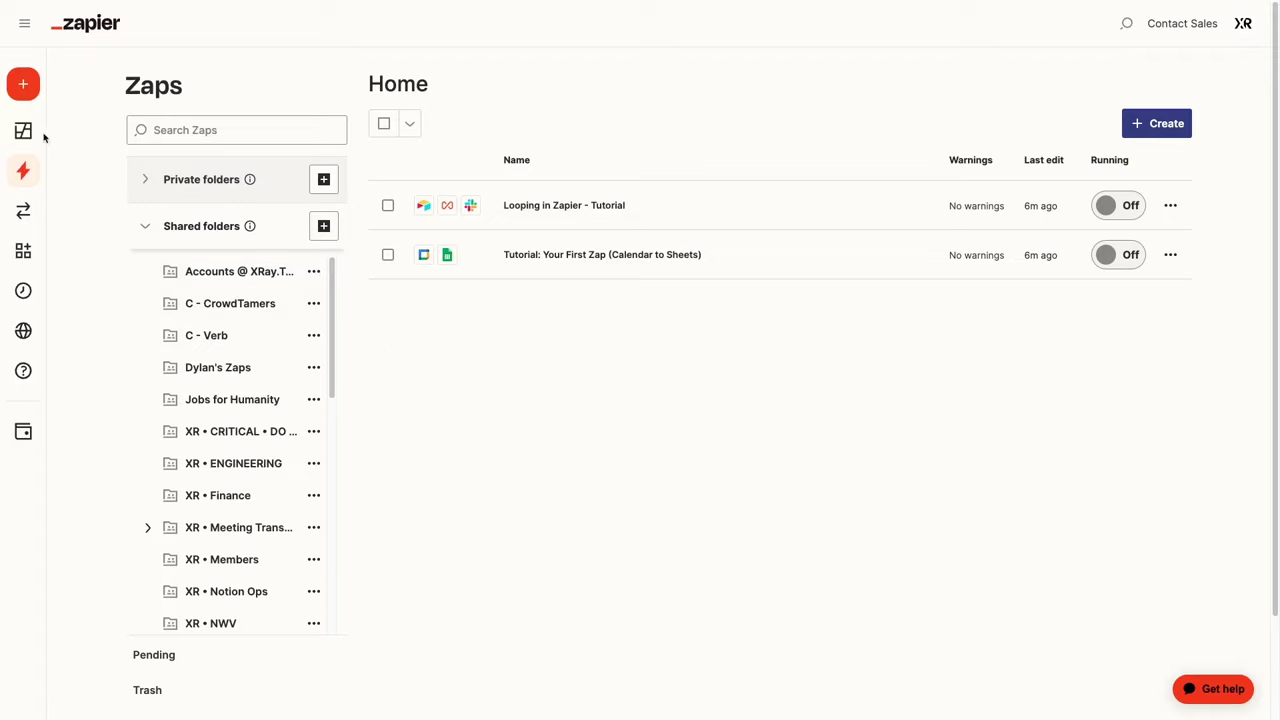
Go to the Dashboard and scroll through the recommended Zap templates down to the help resources.
{"action": "mouse_move", "coordinate": [23, 131]}
{"action": "left_click", "coordinate": [112, 138]}
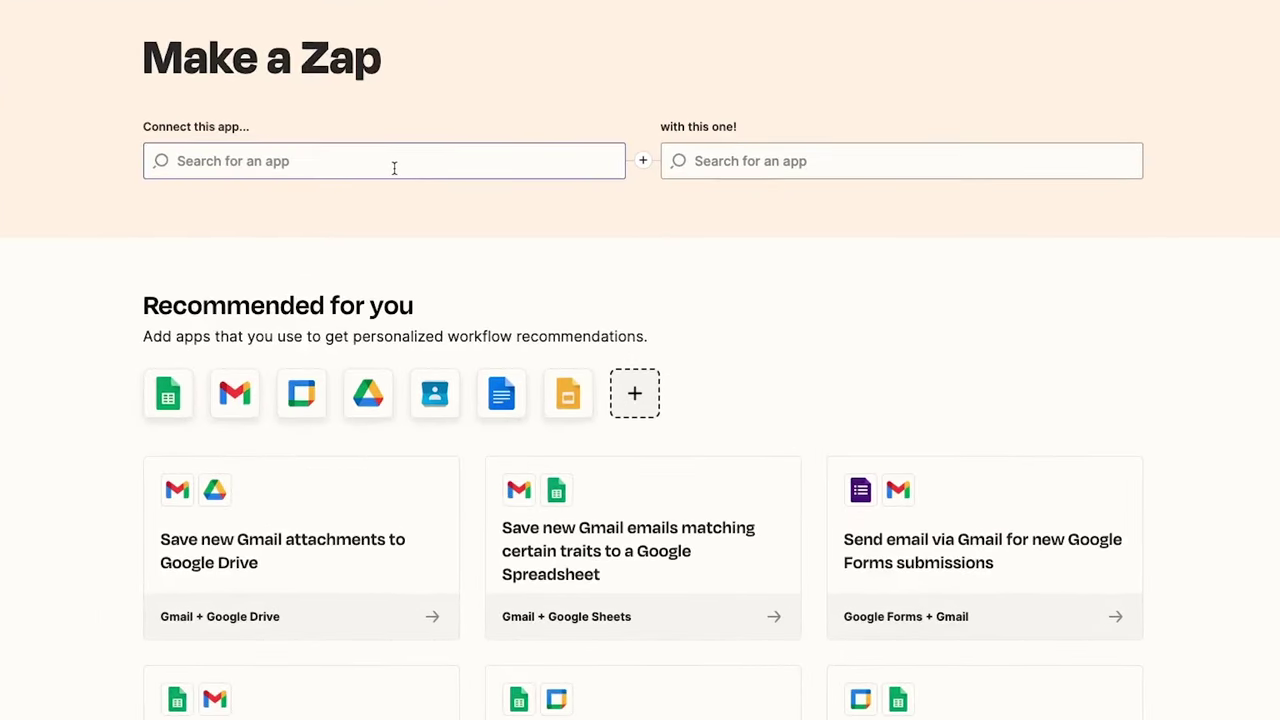
{"action": "scroll", "coordinate": [977, 382], "scroll_direction": "down", "scroll_amount": 2}
{"action": "scroll", "coordinate": [977, 382], "scroll_direction": "down", "scroll_amount": 3}
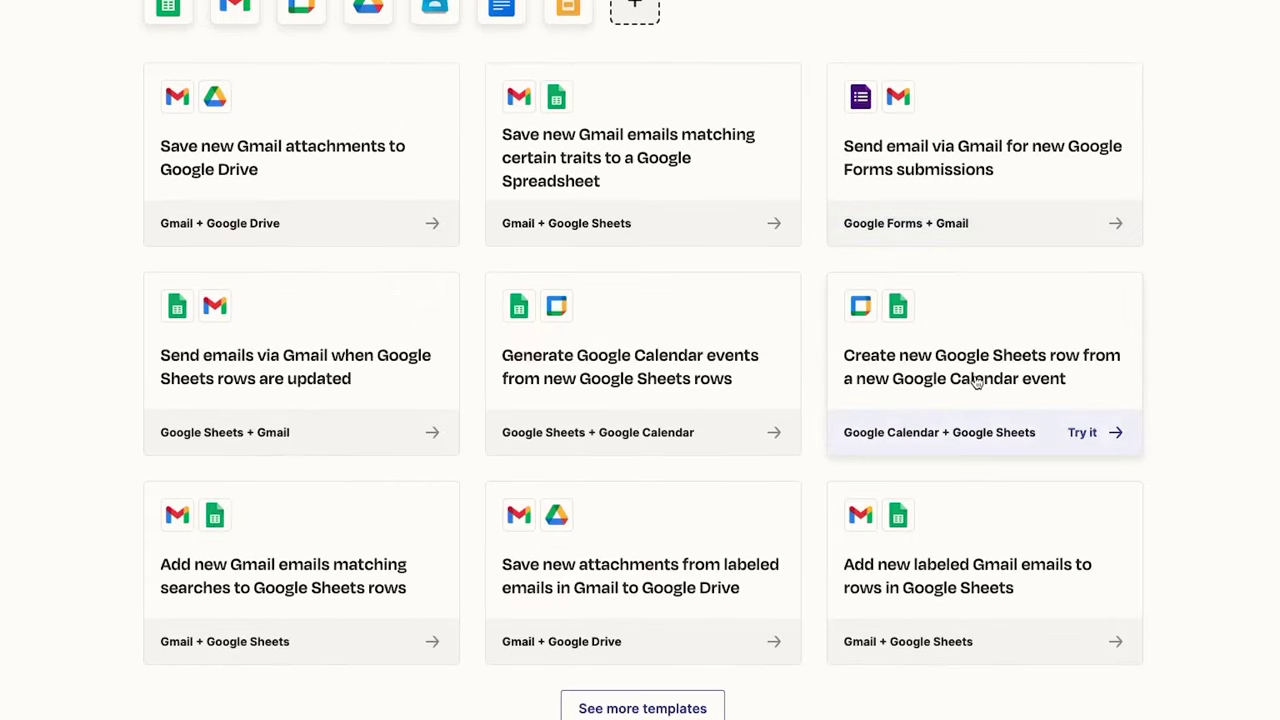
{"action": "scroll", "coordinate": [977, 382], "scroll_direction": "down", "scroll_amount": 3}
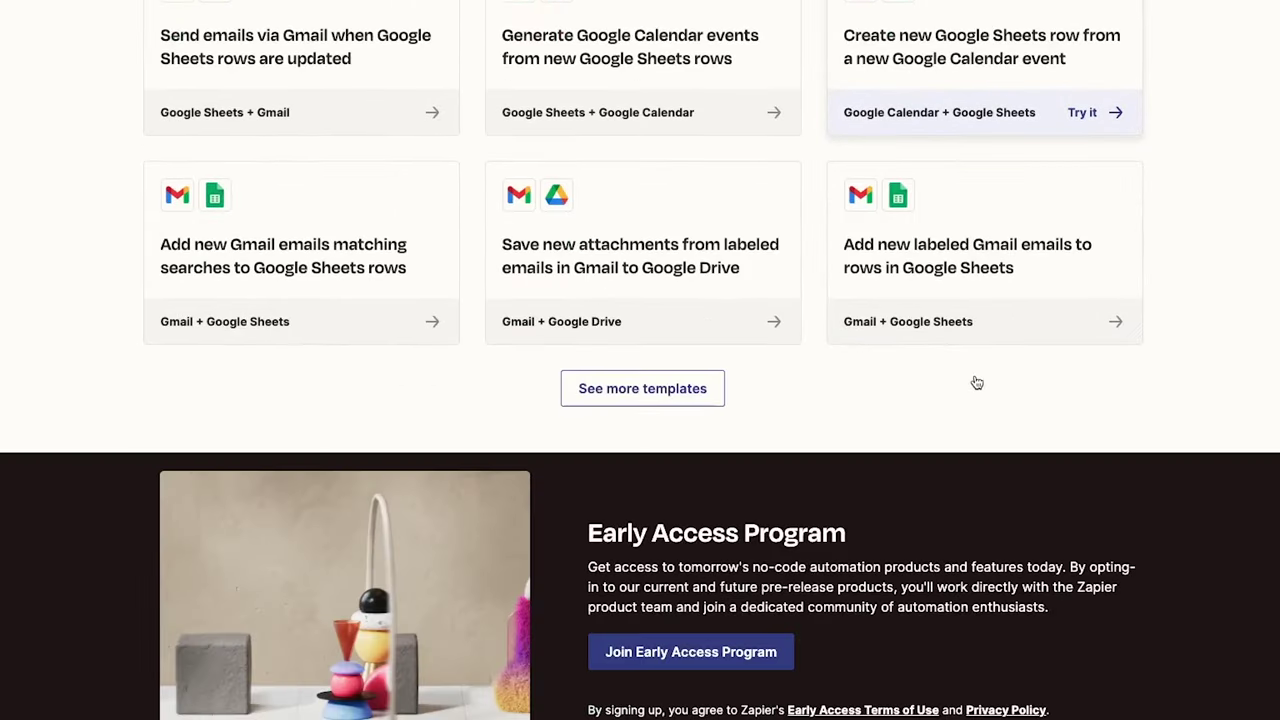
{"action": "scroll", "coordinate": [977, 382], "scroll_direction": "down", "scroll_amount": 2}
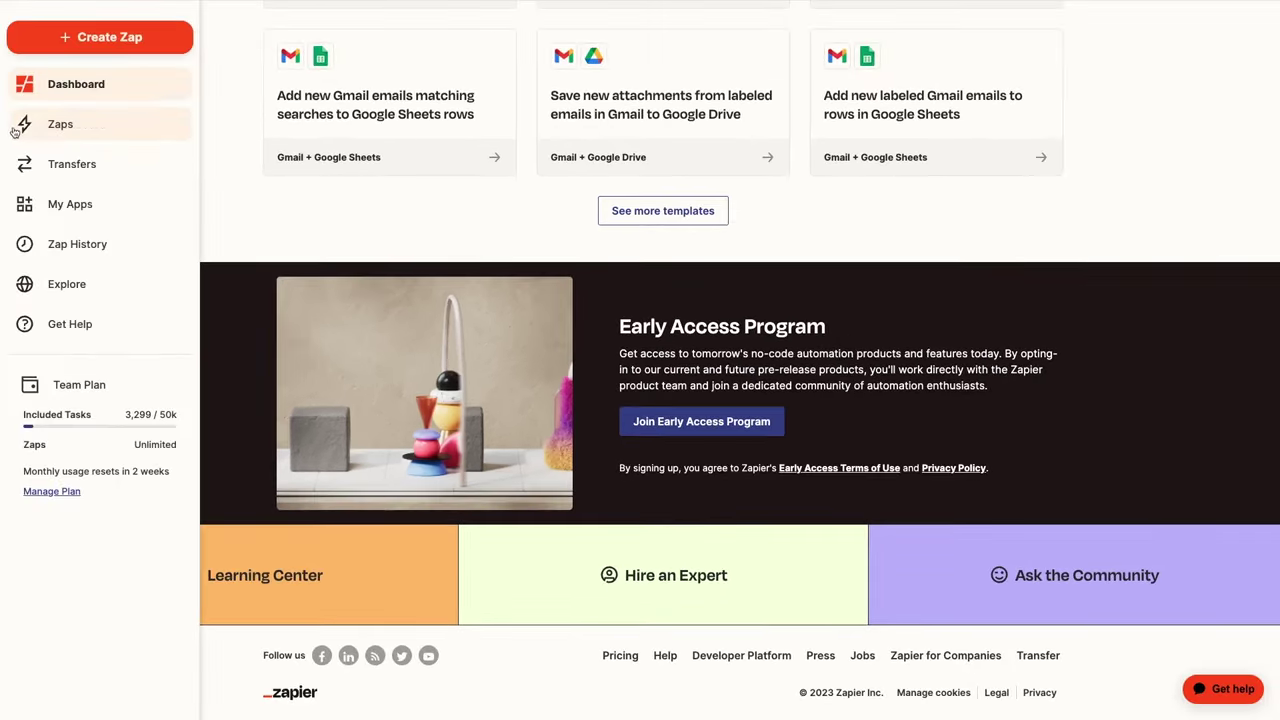
Open Zaps and then the Transfers list showing the Google Sheets → Airtable transfer.
{"action": "left_click", "coordinate": [14, 133]}
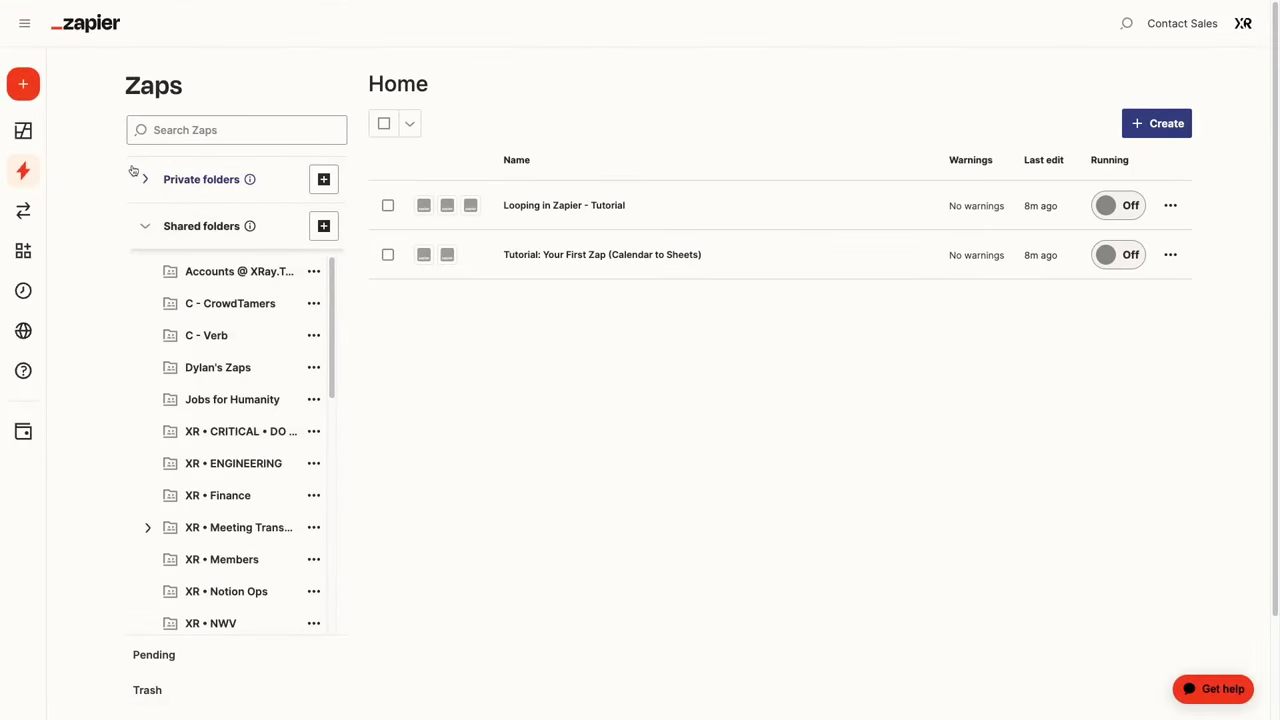
{"action": "left_click", "coordinate": [40, 210]}
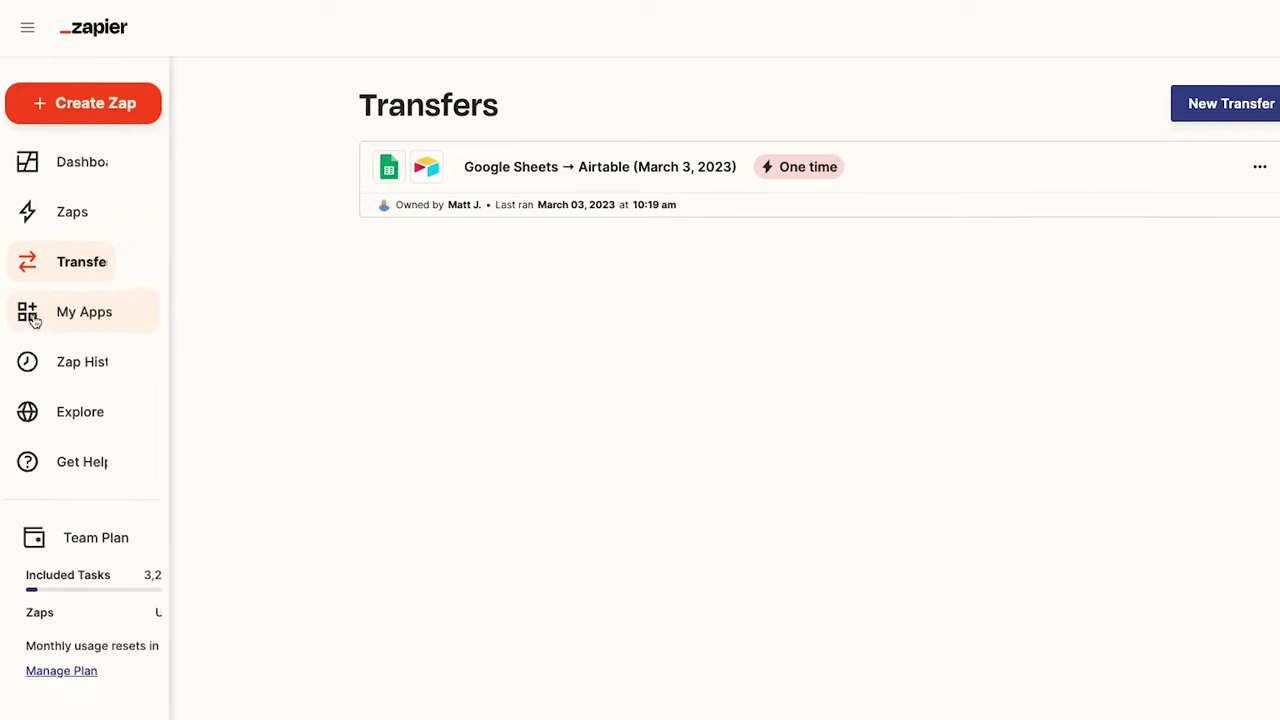
{"action": "mouse_move", "coordinate": [23, 250]}
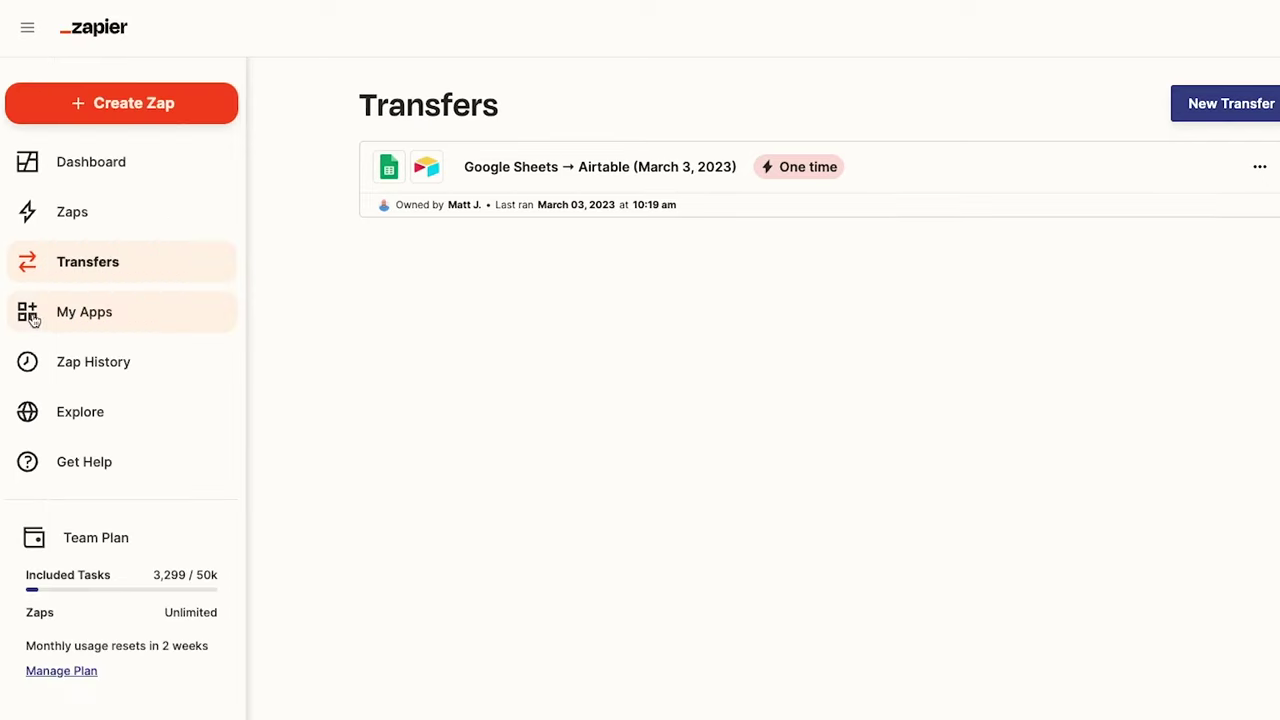
Open My Apps to see the eight connected apps and their connections.
{"action": "left_click", "coordinate": [33, 319]}
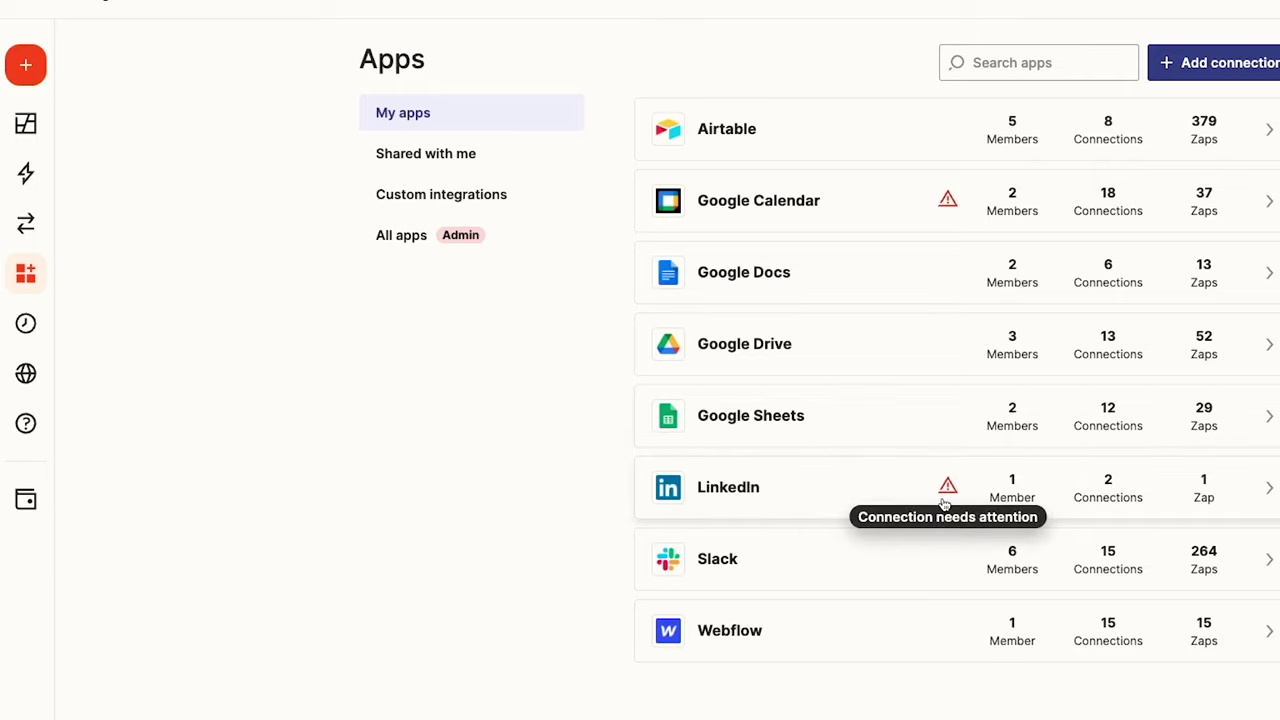
Filter Zap History's Zap runs to the XRay Social Media Scheduler.
{"action": "left_click", "coordinate": [33, 326]}
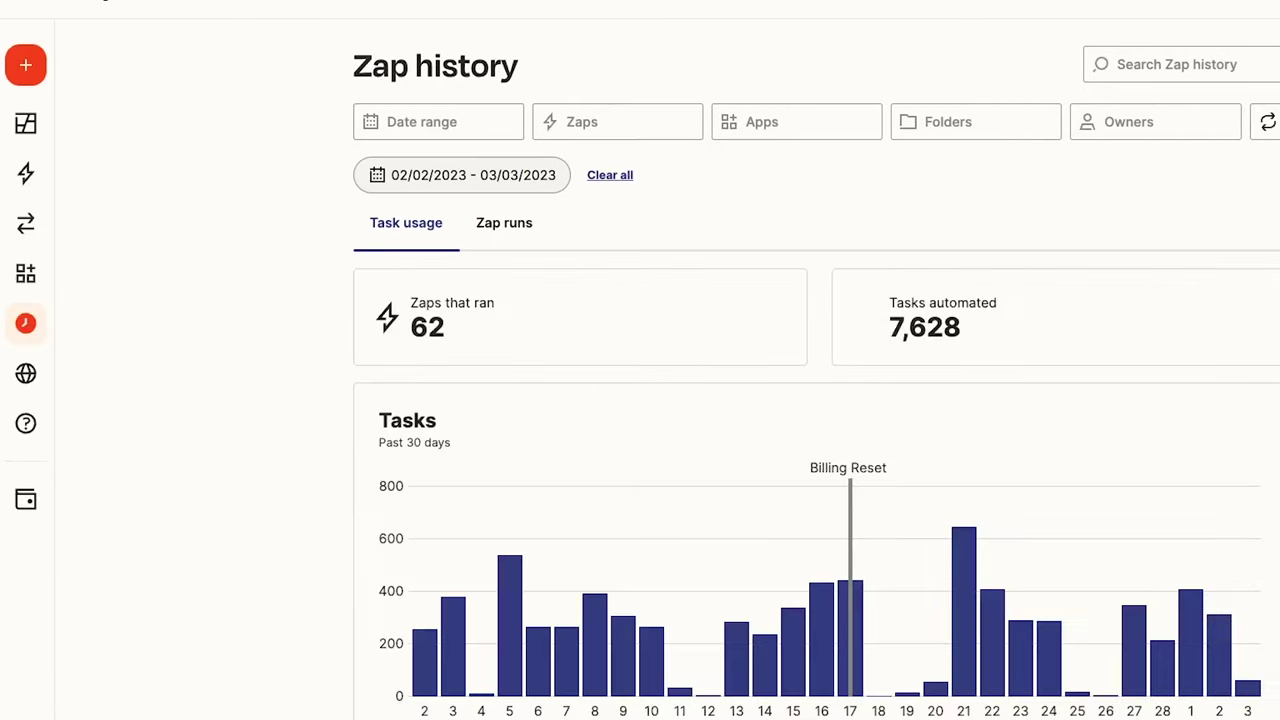
{"action": "left_click", "coordinate": [528, 222]}
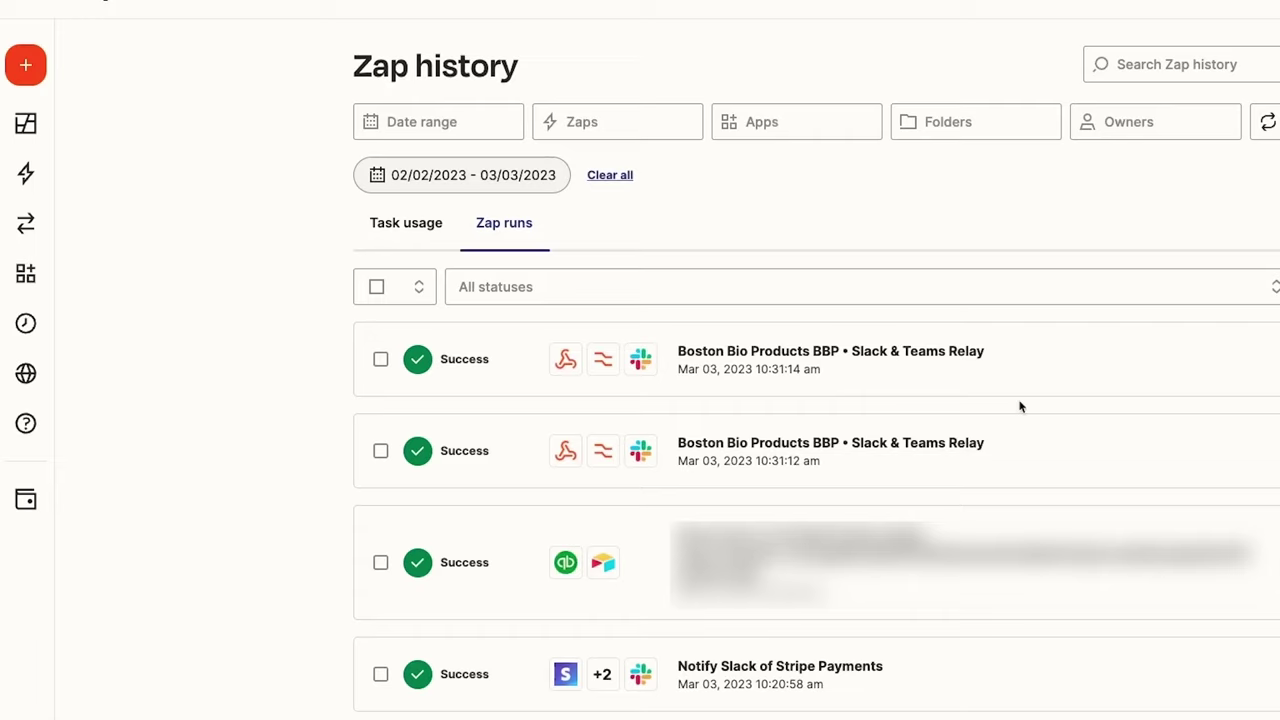
{"action": "left_click", "coordinate": [688, 131]}
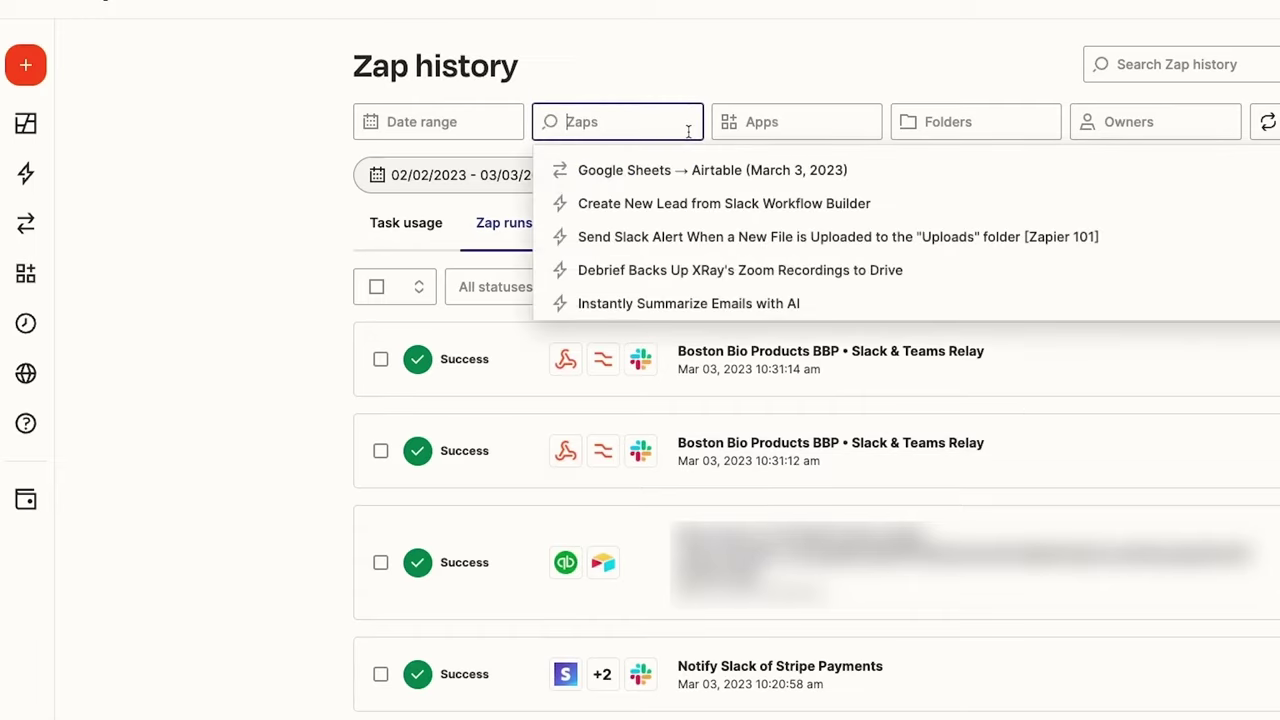
{"action": "type", "text": "social media"}
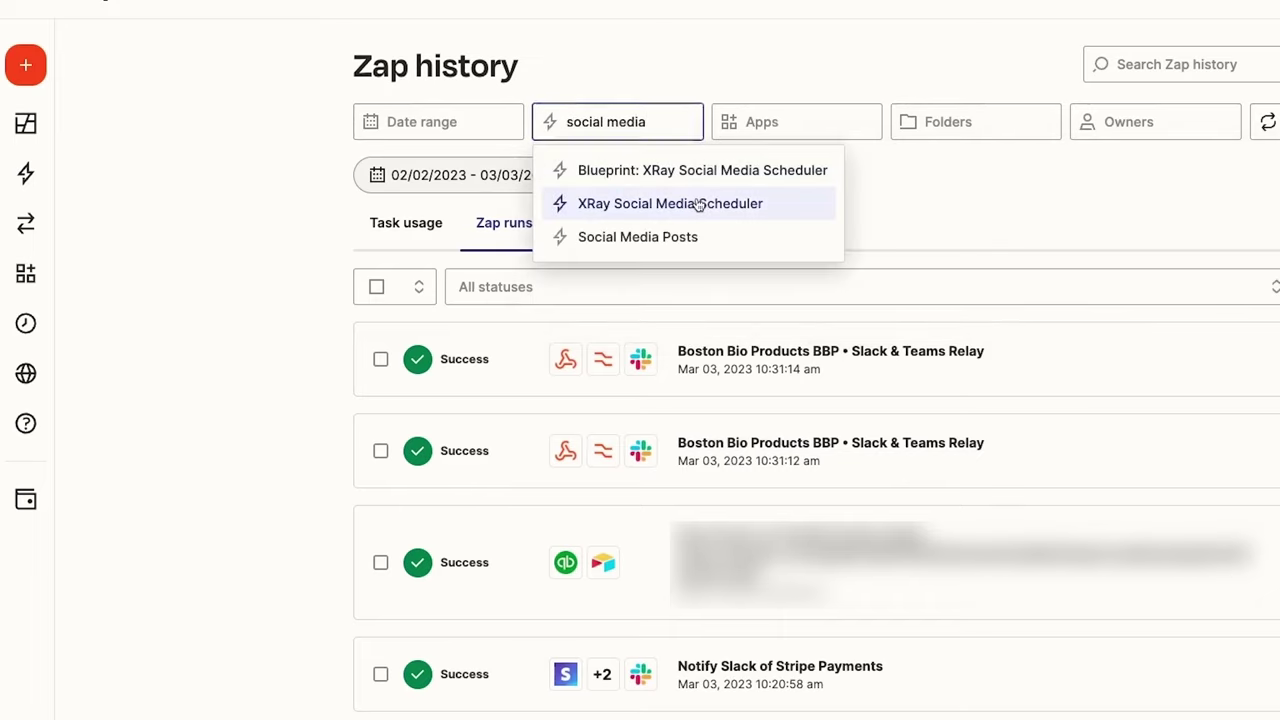
{"action": "left_click", "coordinate": [698, 203]}
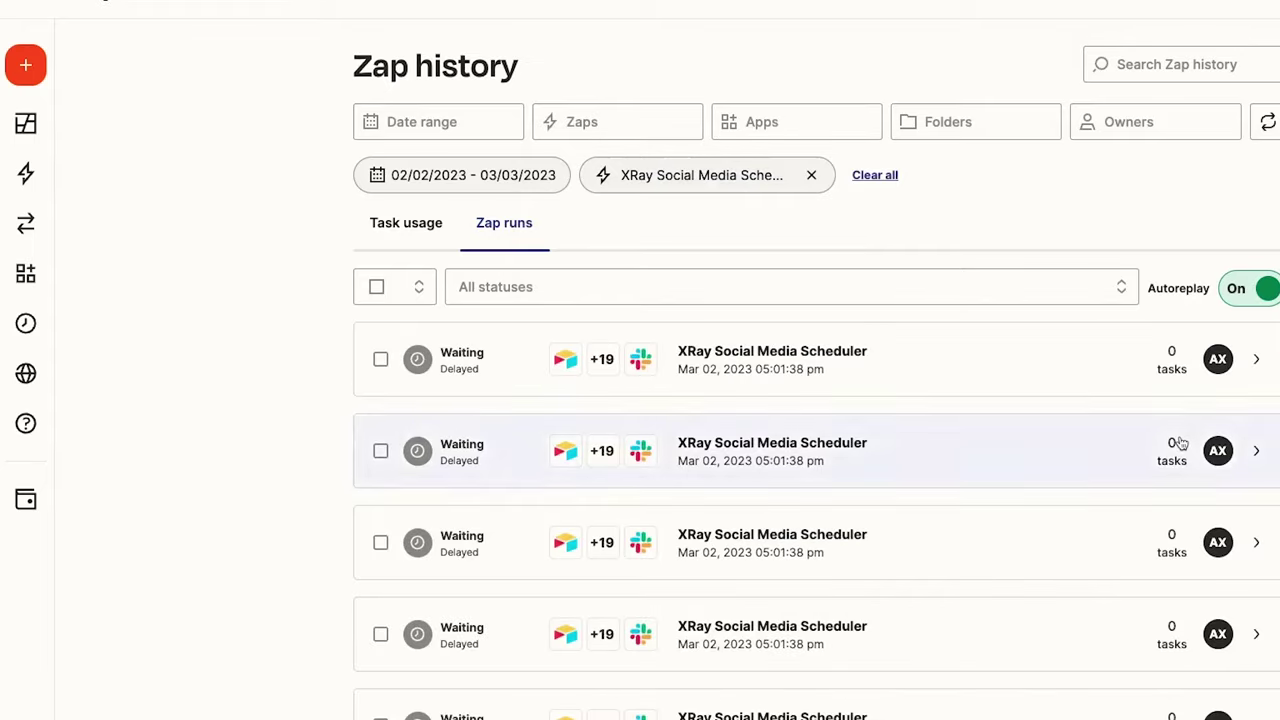
Inspect a held run's step details, then return to the Zap runs list.
{"action": "scroll", "coordinate": [1171, 443], "scroll_direction": "down", "scroll_amount": 4}
{"action": "left_click", "coordinate": [1057, 481]}
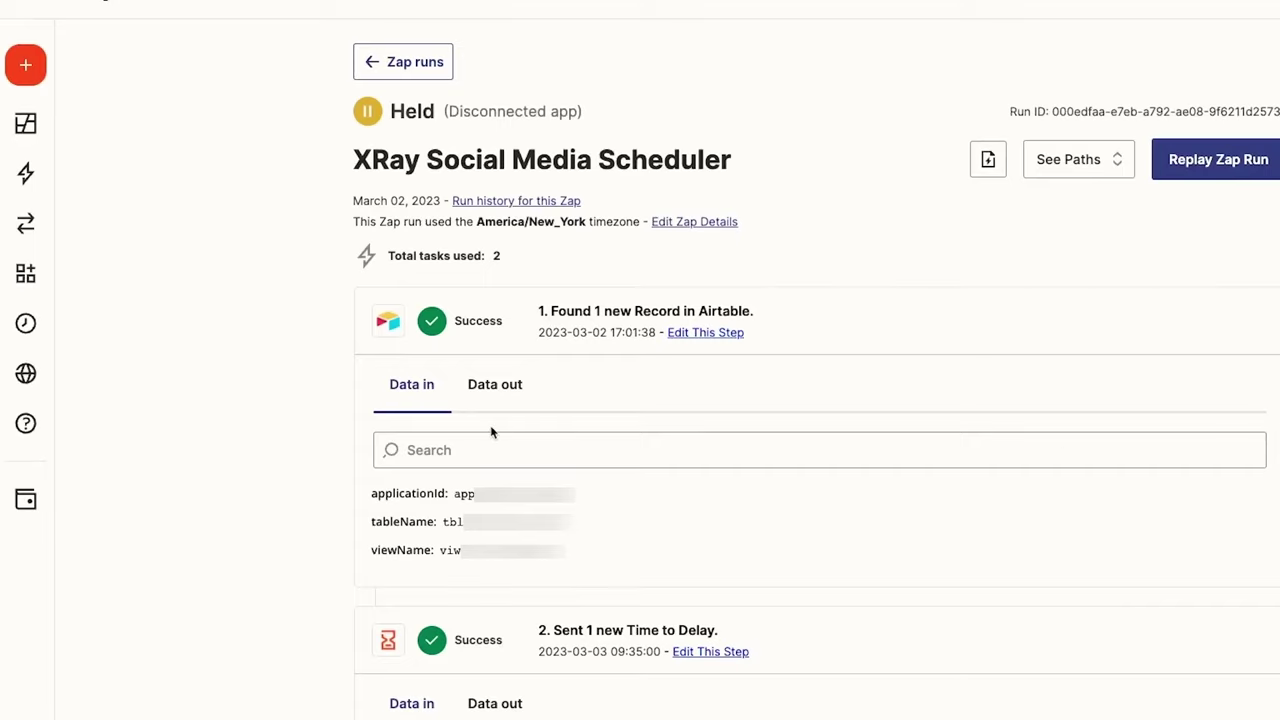
{"action": "scroll", "coordinate": [490, 431], "scroll_direction": "down", "scroll_amount": 3}
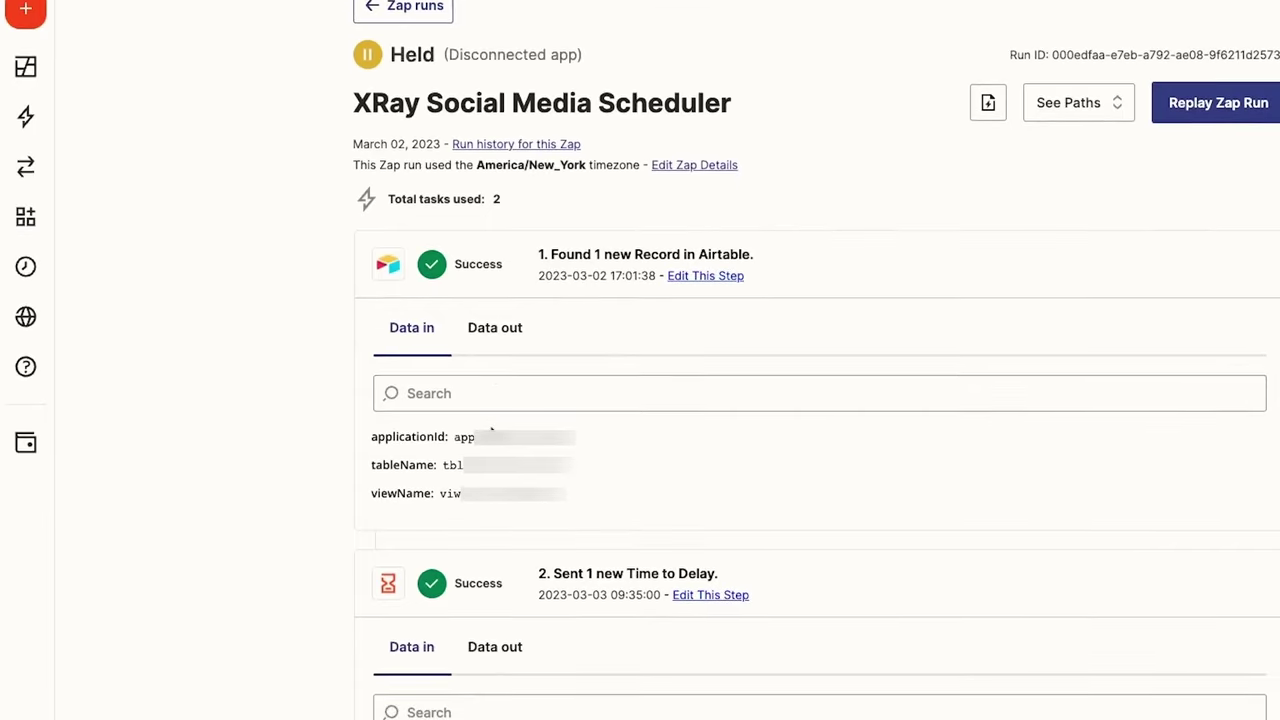
{"action": "scroll", "coordinate": [490, 431], "scroll_direction": "down", "scroll_amount": 2}
{"action": "scroll", "coordinate": [490, 431], "scroll_direction": "down", "scroll_amount": 3}
{"action": "scroll", "coordinate": [490, 431], "scroll_direction": "up", "scroll_amount": 6}
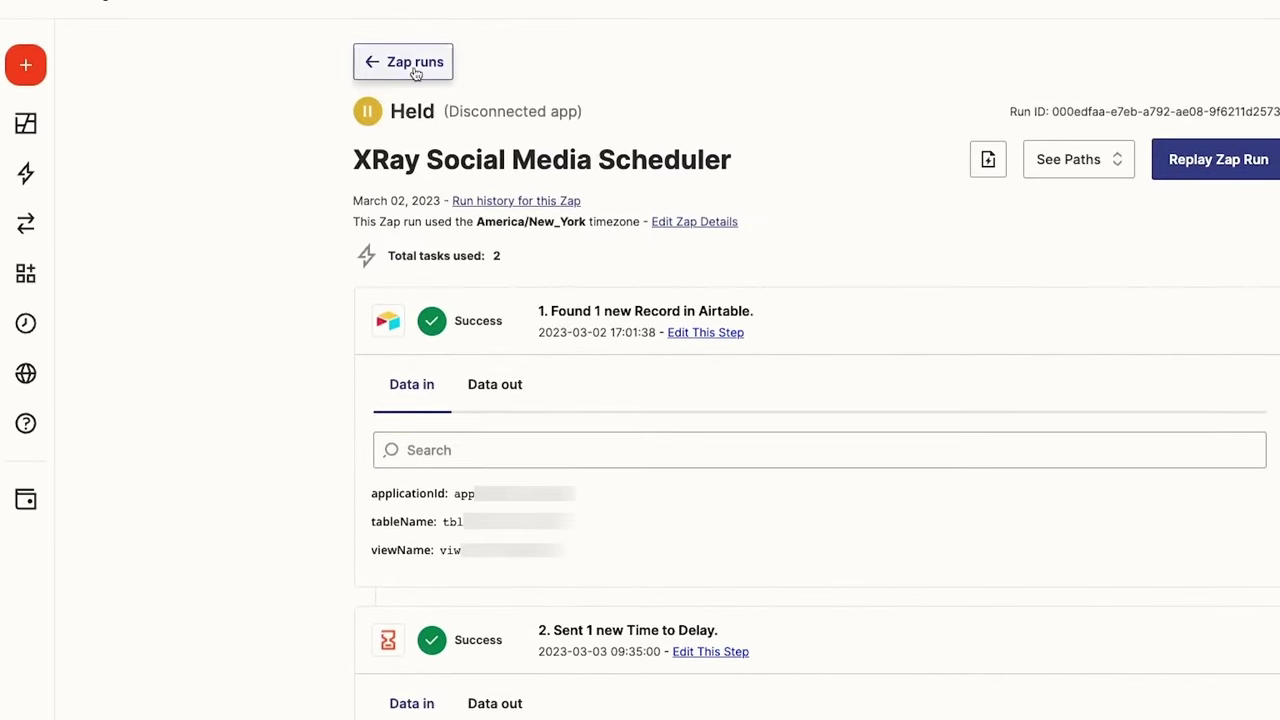
{"action": "left_click", "coordinate": [378, 68]}
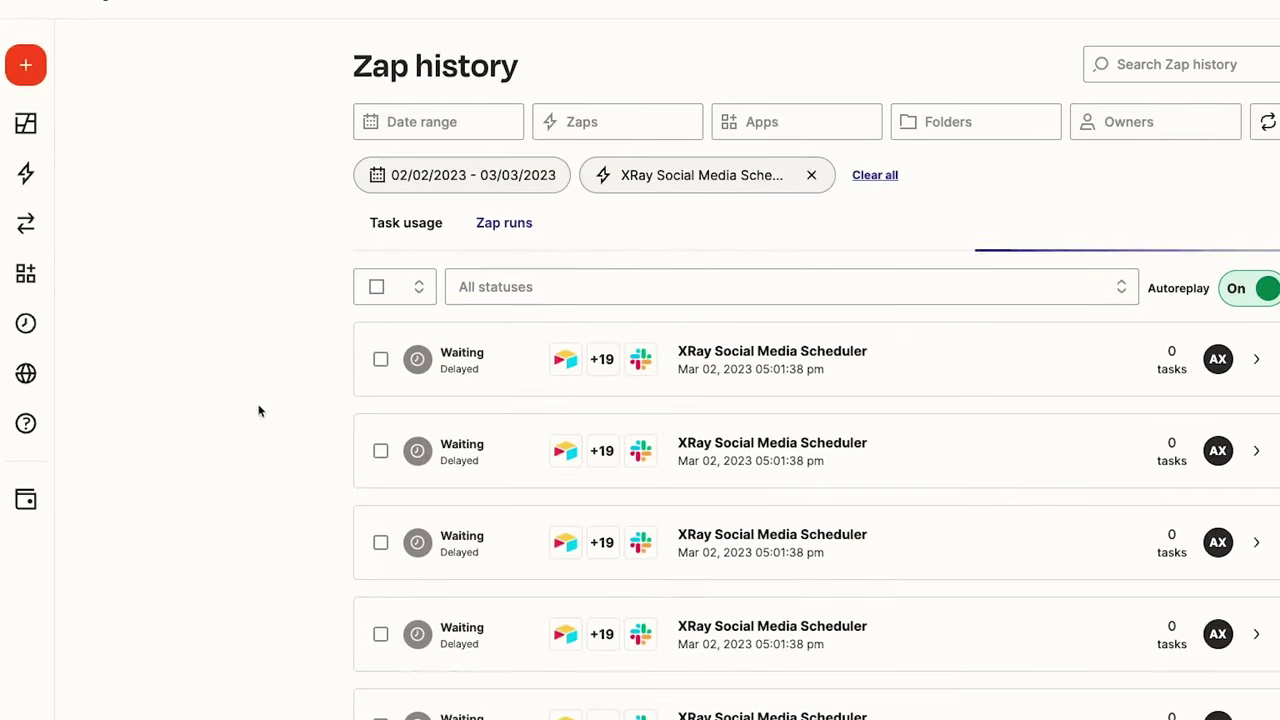
{"action": "left_click", "coordinate": [76, 382]}
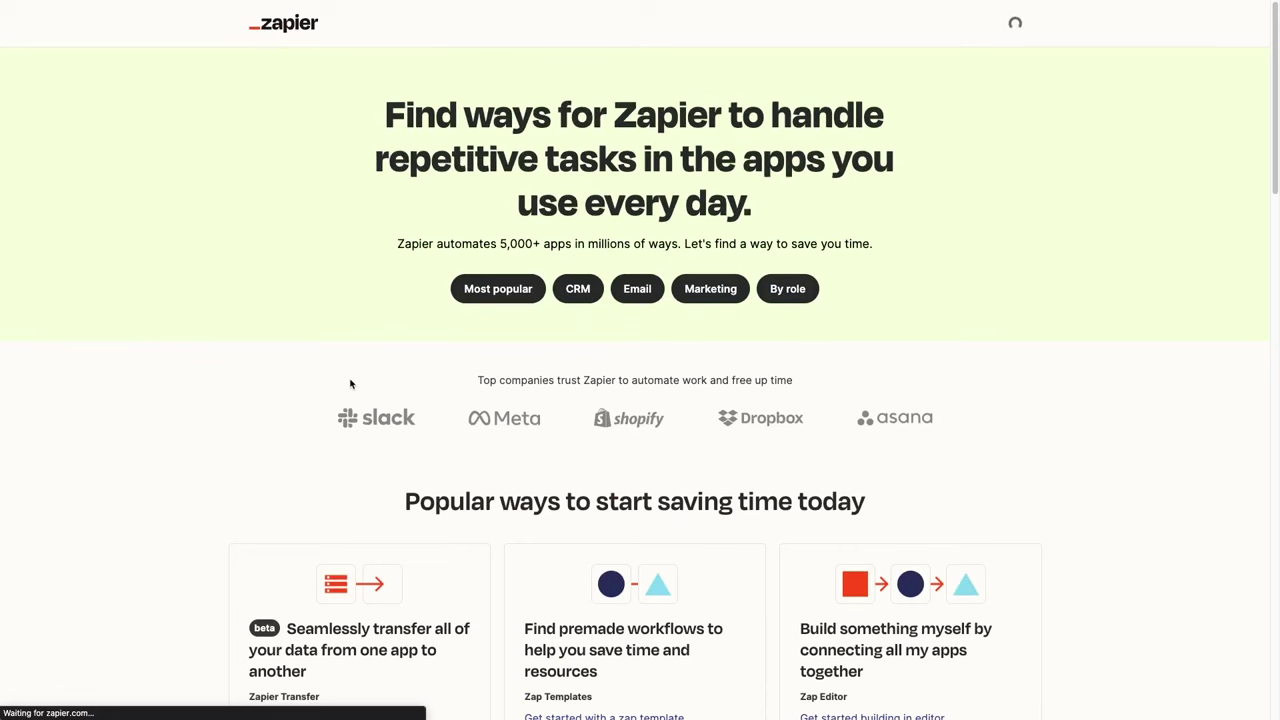
{"action": "scroll", "coordinate": [350, 383], "scroll_direction": "down", "scroll_amount": 3}
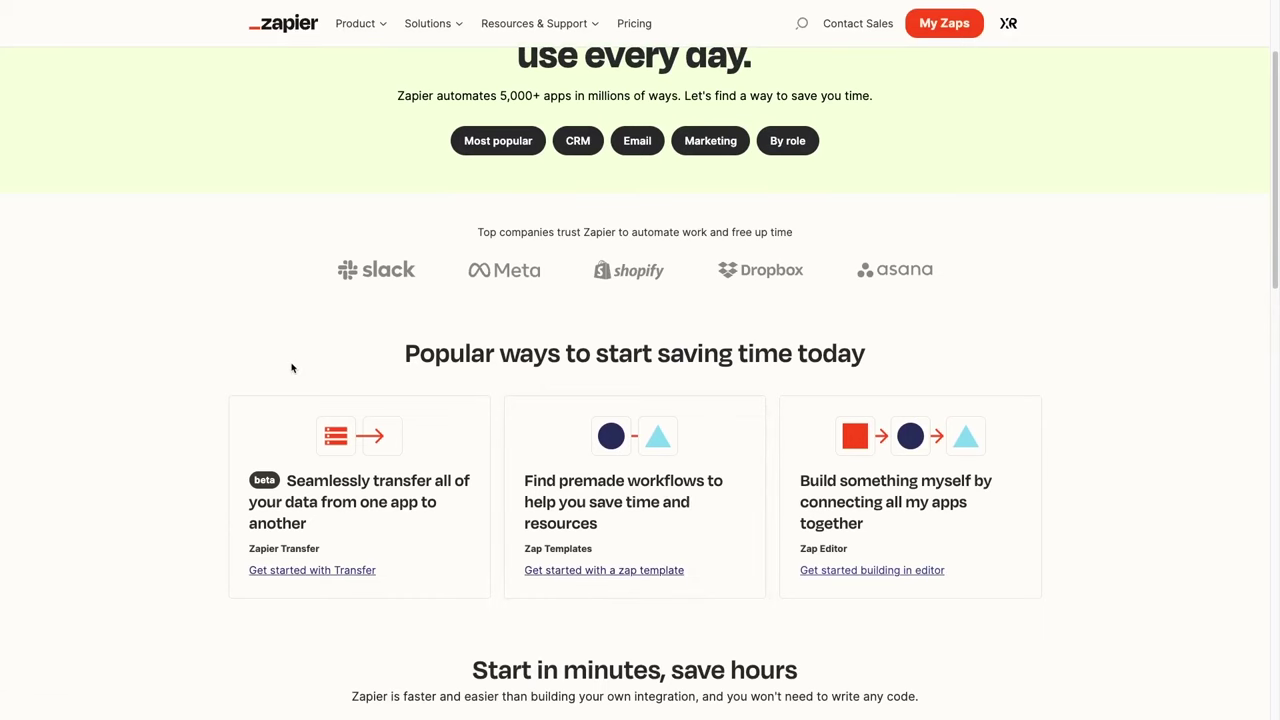
{"action": "scroll", "coordinate": [292, 368], "scroll_direction": "left", "scroll_amount": 5}
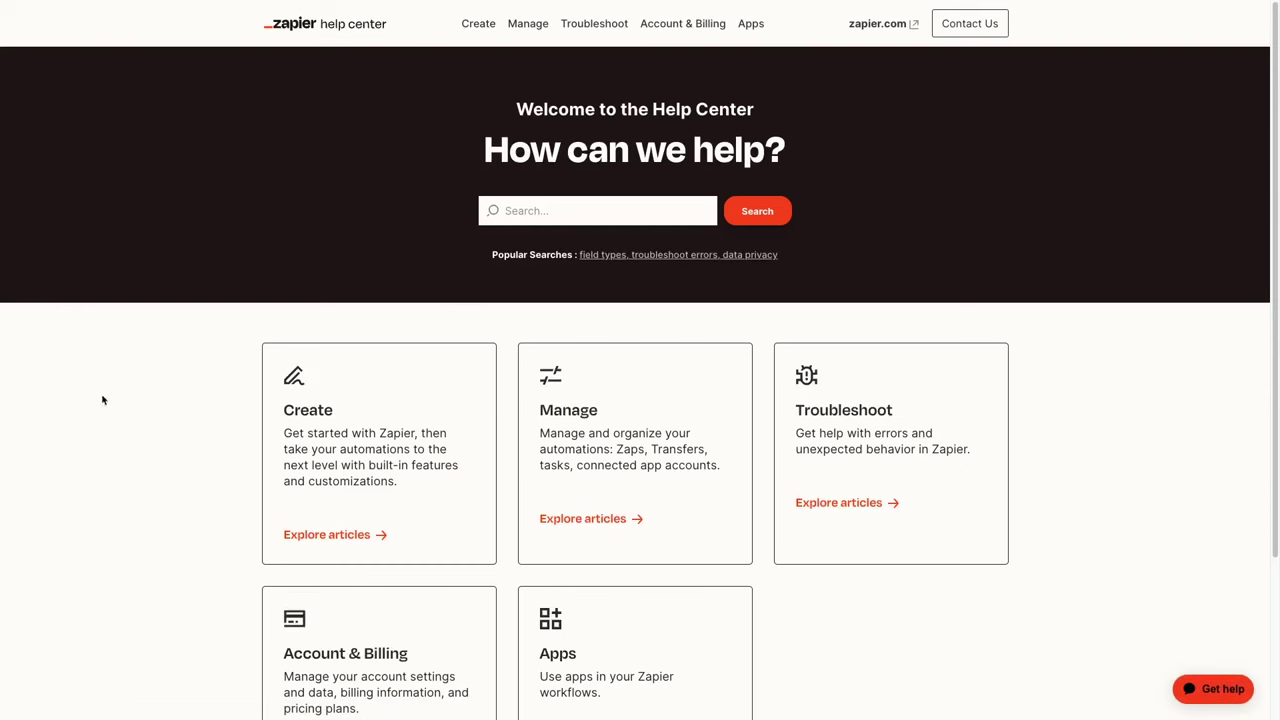
{"action": "scroll", "coordinate": [183, 455], "scroll_direction": "down", "scroll_amount": 2}
{"action": "scroll", "coordinate": [183, 457], "scroll_direction": "down", "scroll_amount": 2}
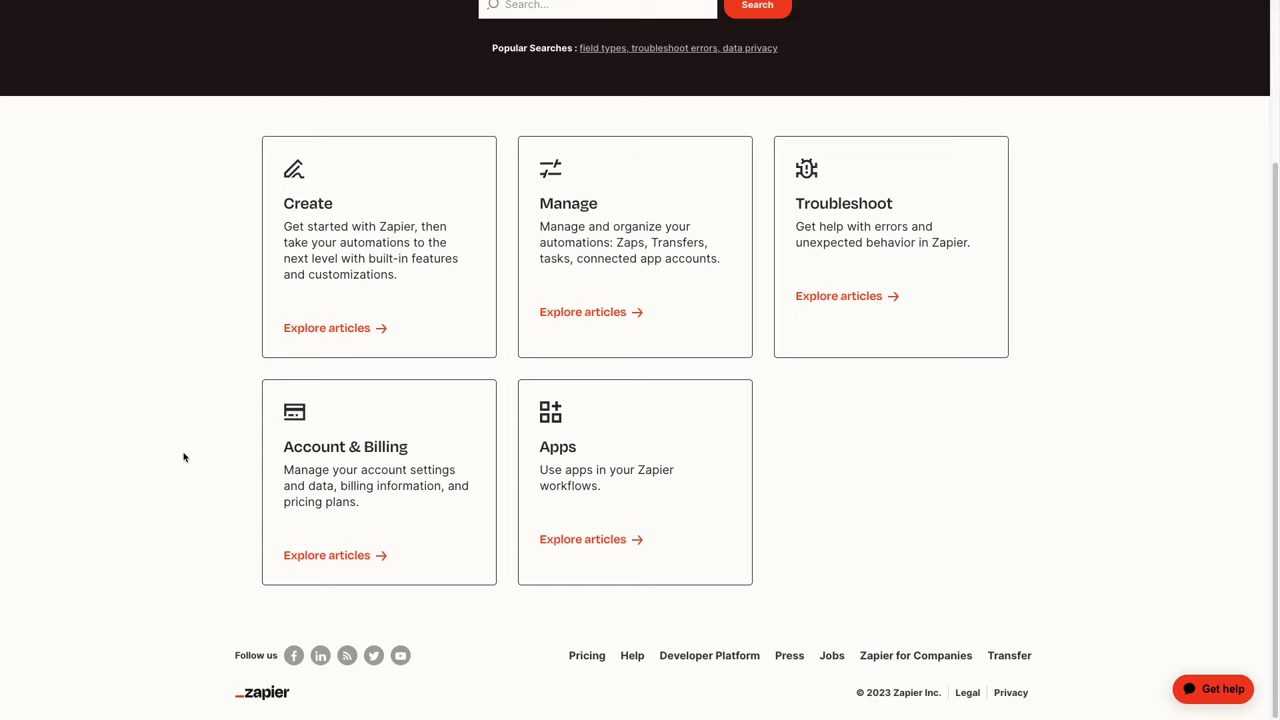
{"action": "scroll", "coordinate": [183, 457], "scroll_direction": "left", "scroll_amount": 5}
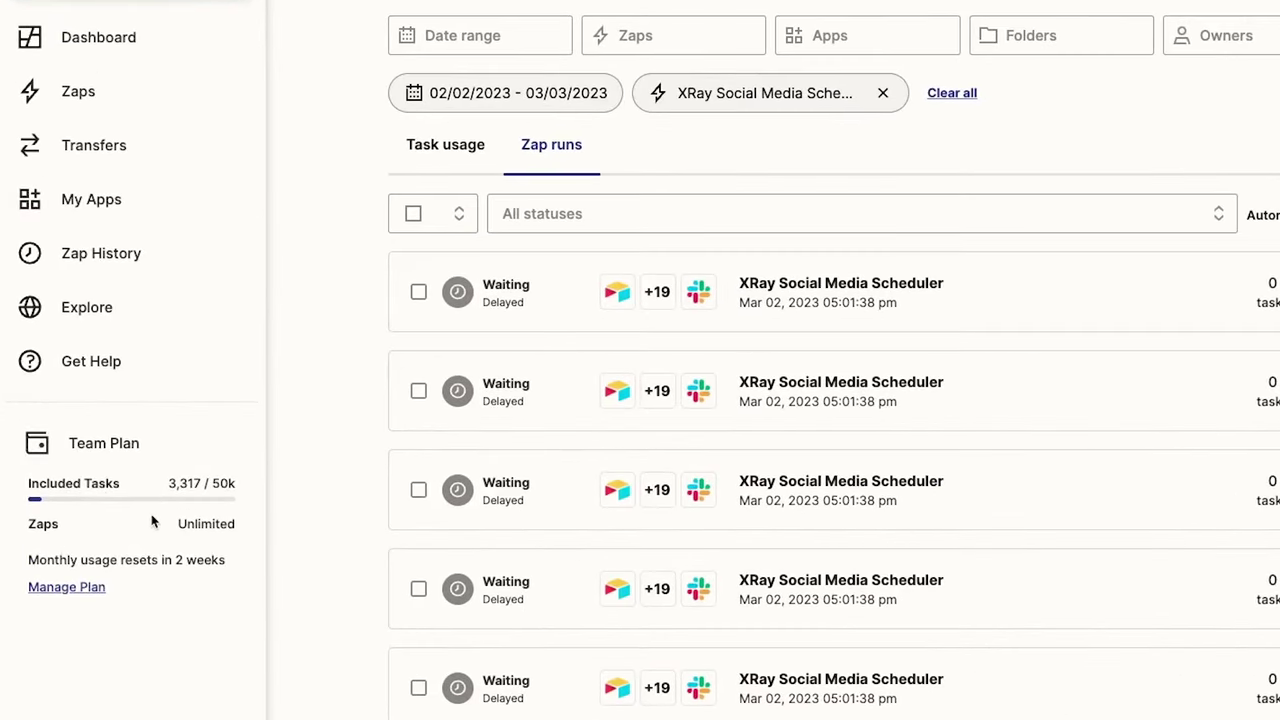
Scroll through Zapier's pricing page comparing the Free, Starter, Professional, Team and Company plans.
{"action": "left_click", "coordinate": [88, 594]}
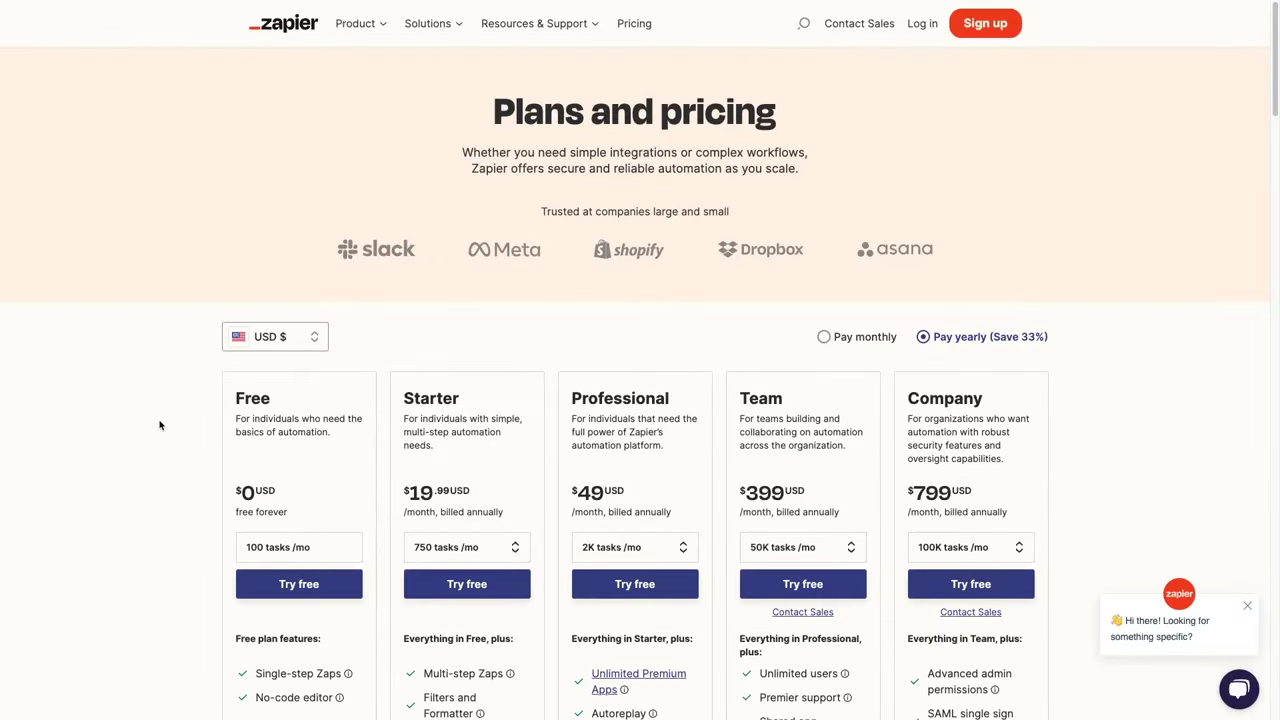
{"action": "scroll", "coordinate": [159, 425], "scroll_direction": "down", "scroll_amount": 1}
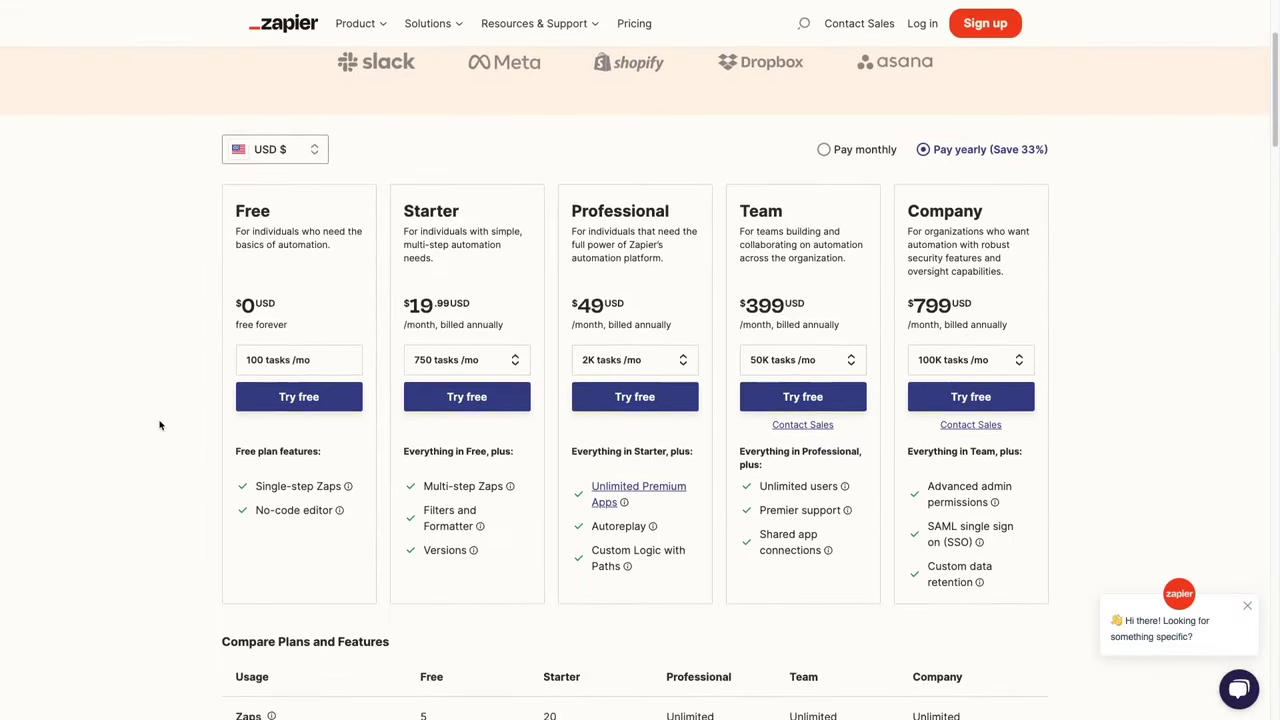
{"action": "scroll", "coordinate": [160, 425], "scroll_direction": "down", "scroll_amount": 1}
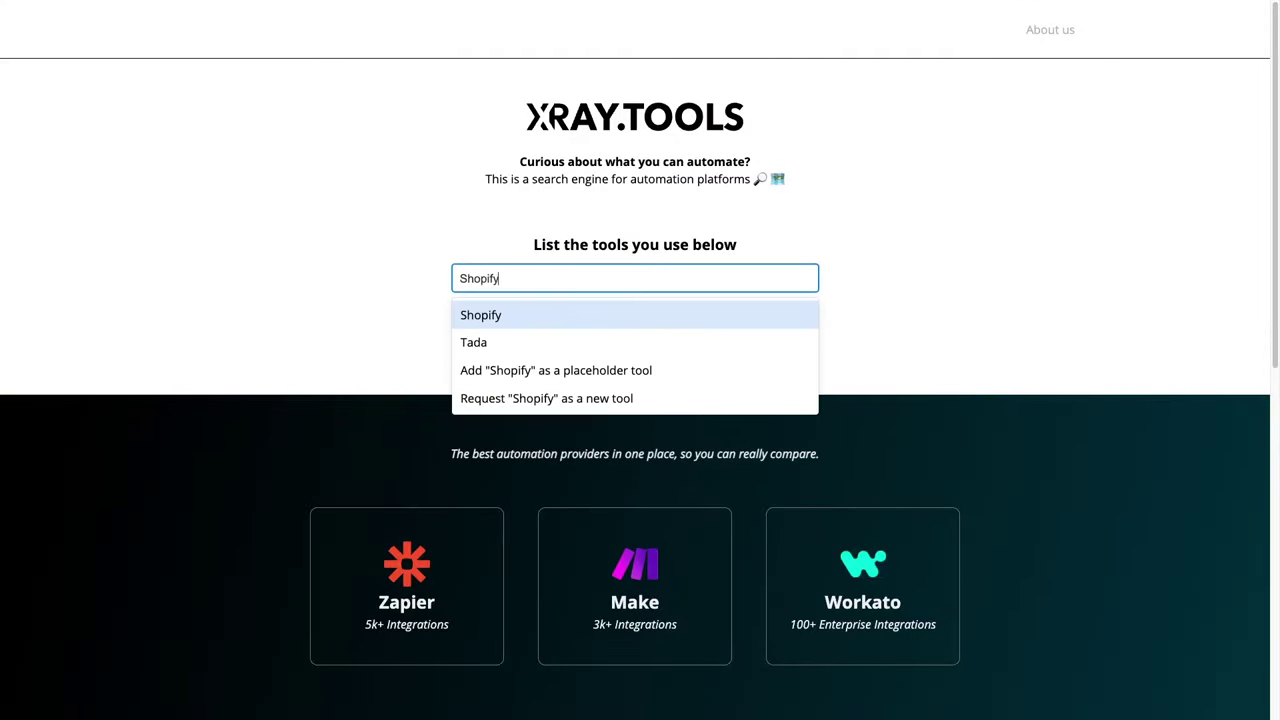
Add Shopify and Airtable as tool tags in the XRay.Tools search.
{"action": "left_click", "coordinate": [526, 314]}
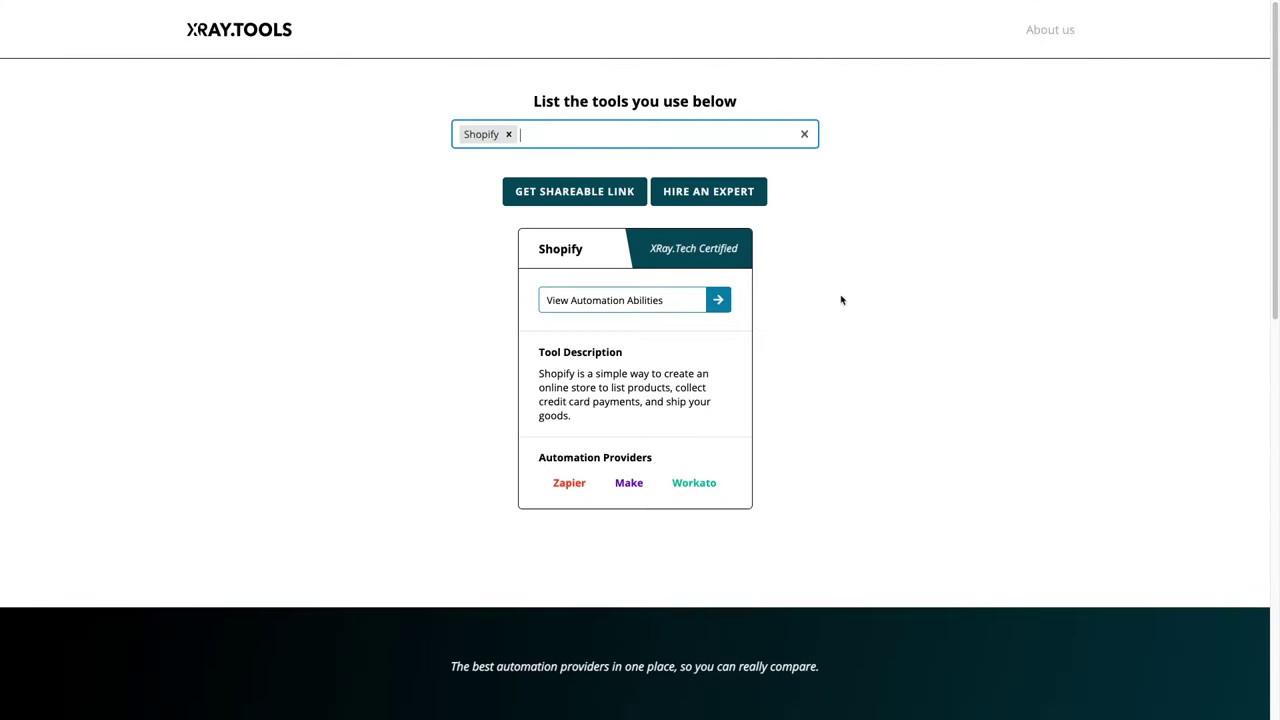
{"action": "type", "text": "Airtable"}
{"action": "left_click", "coordinate": [733, 170]}
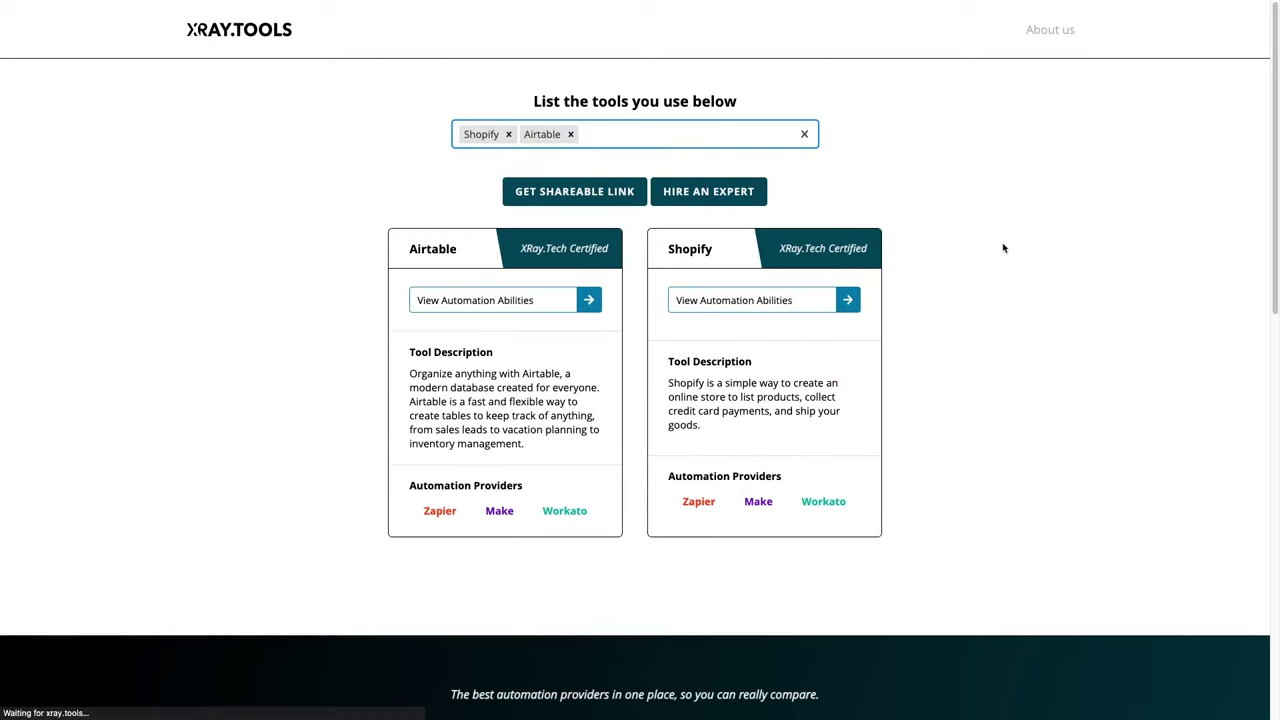
View Shopify's automation abilities, listing its Zapier, Make and Workato triggers.
{"action": "left_click", "coordinate": [848, 300]}
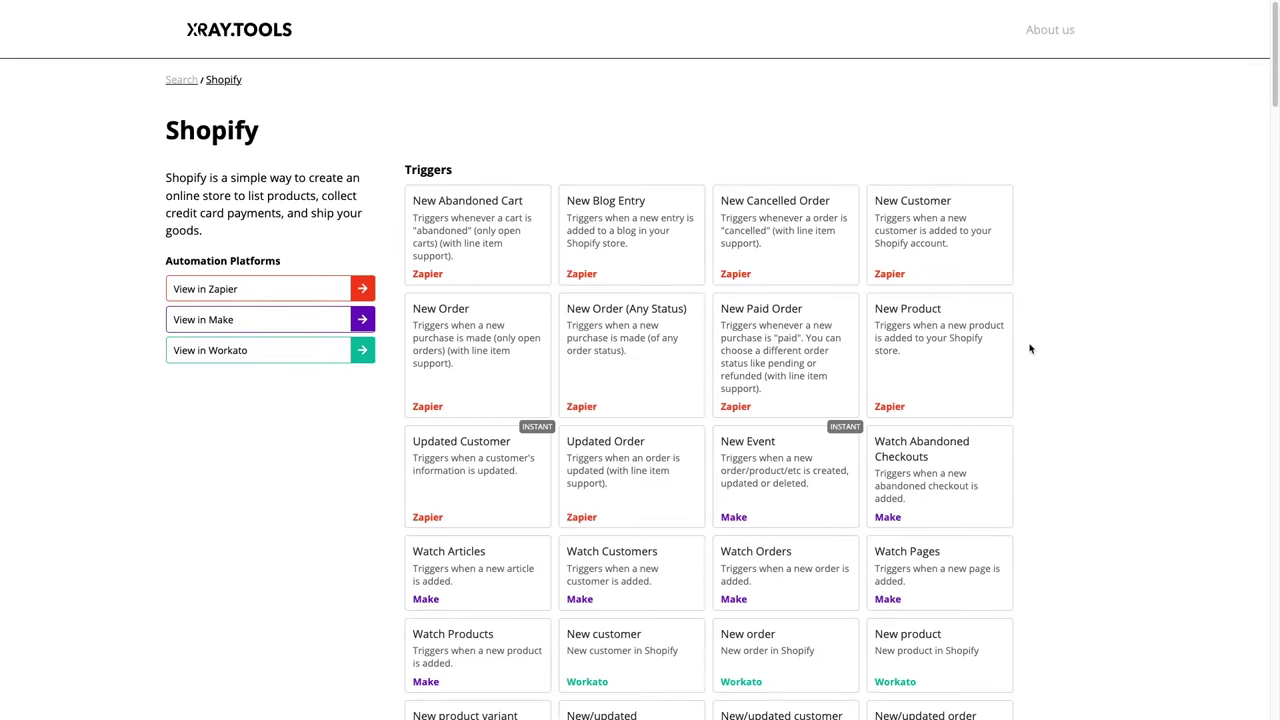